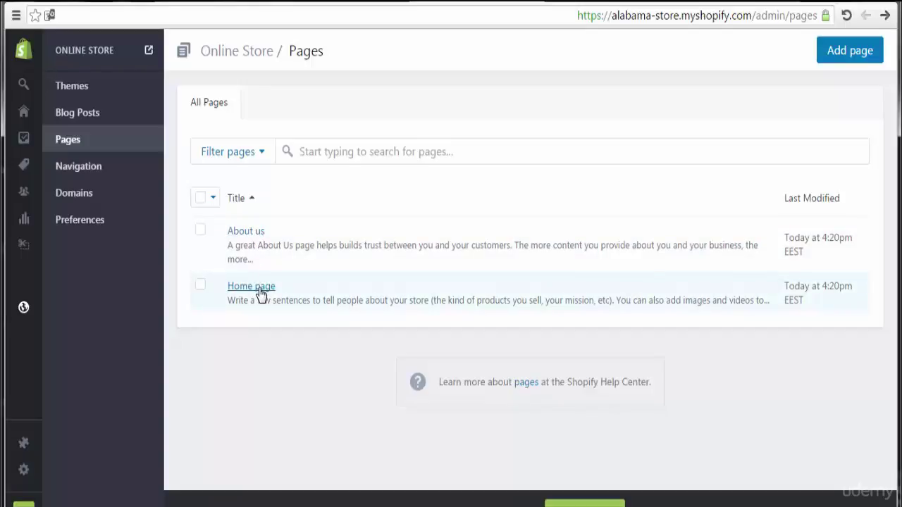
Step: Open the About us page and change the text colour of its opening paragraph to grey
left_click(256, 237)
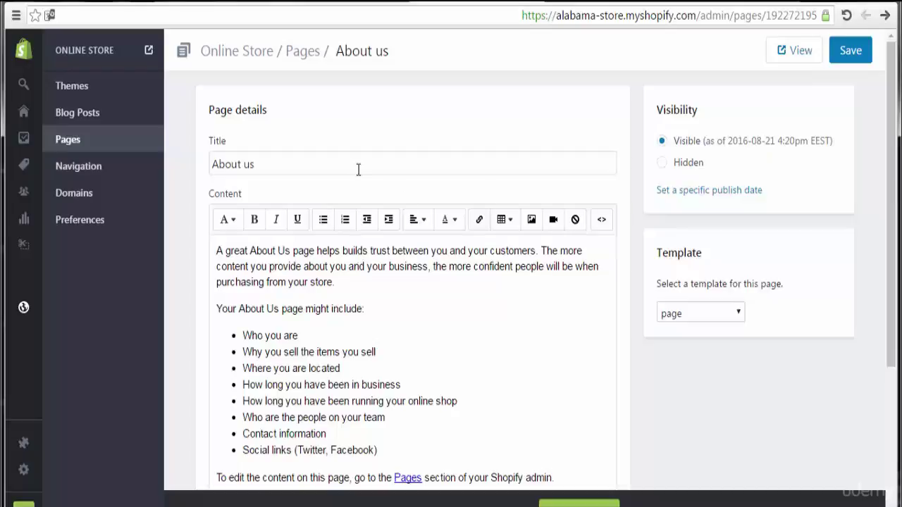
left_click(443, 251)
left_click(467, 278, "shift")
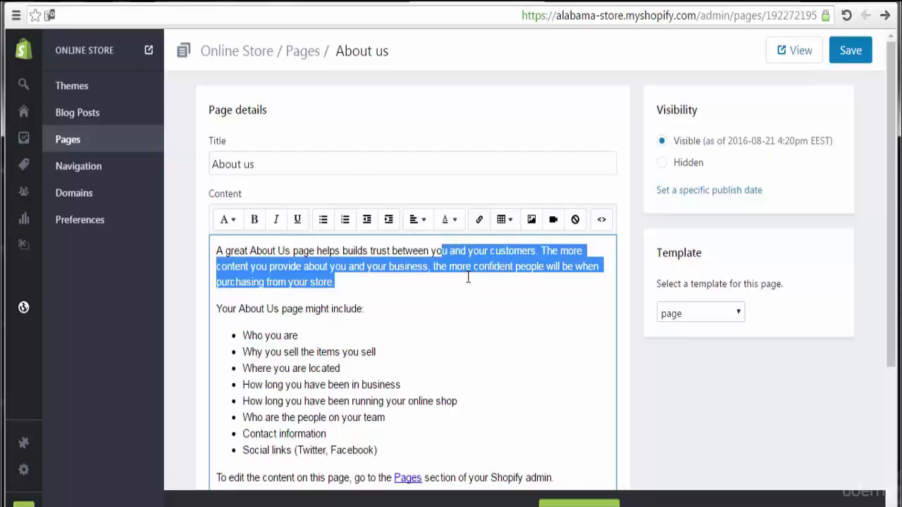
double_click(262, 251)
triple_click(257, 252)
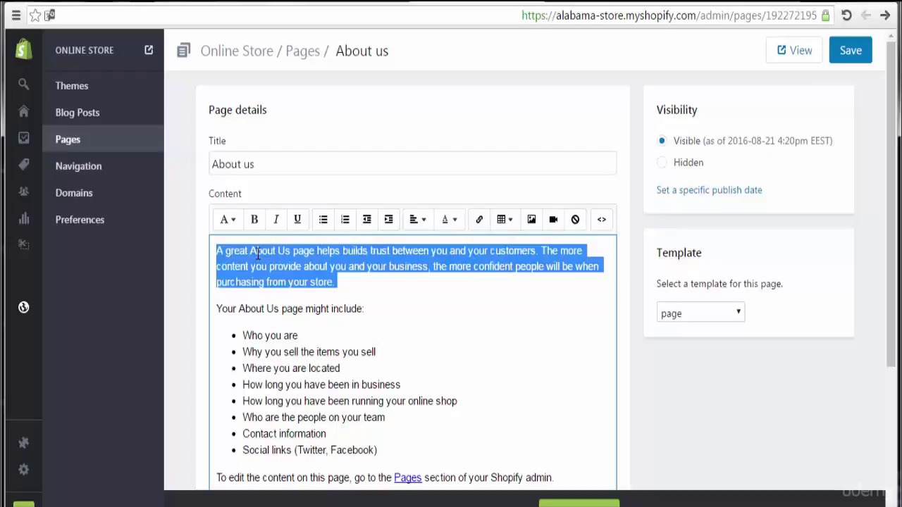
left_click(452, 220)
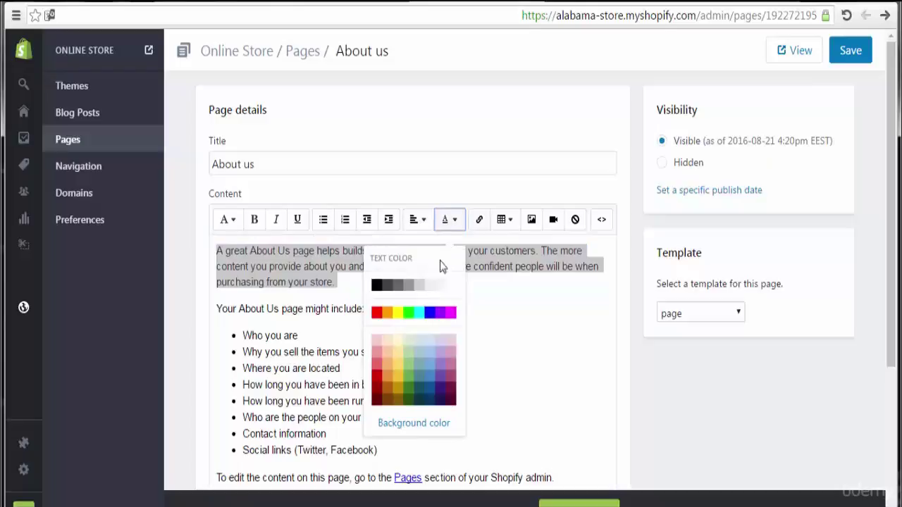
left_click(421, 366)
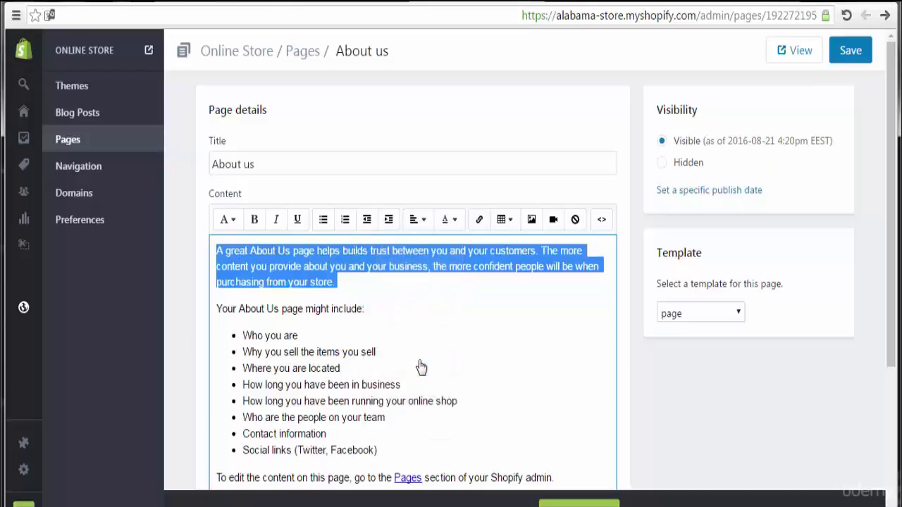
left_click(398, 282)
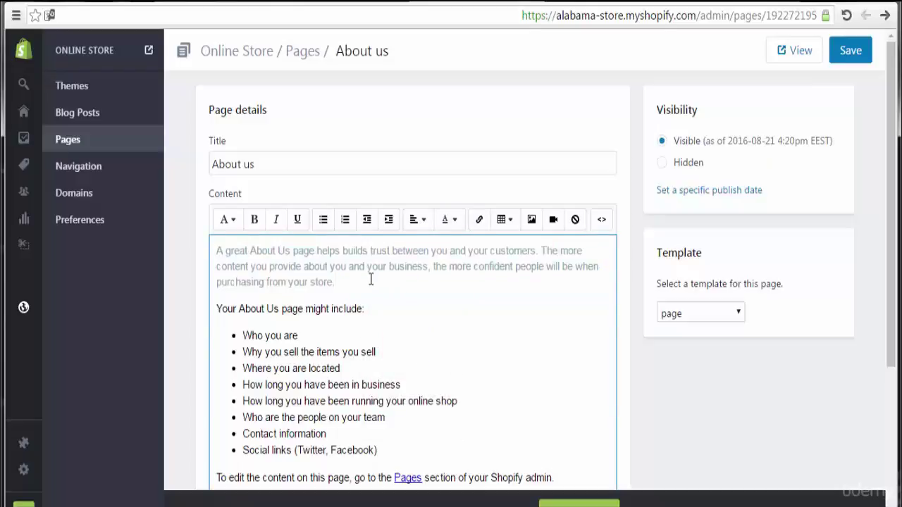
Step: Make the opening paragraph of the About us content bold and colour its text yellow
left_click_drag(344, 265, 216, 242)
left_click(254, 219)
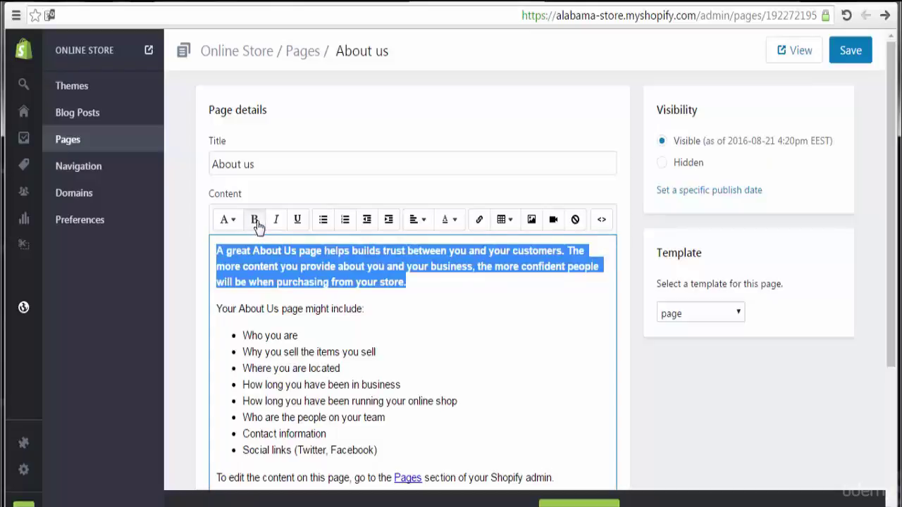
left_click(453, 221)
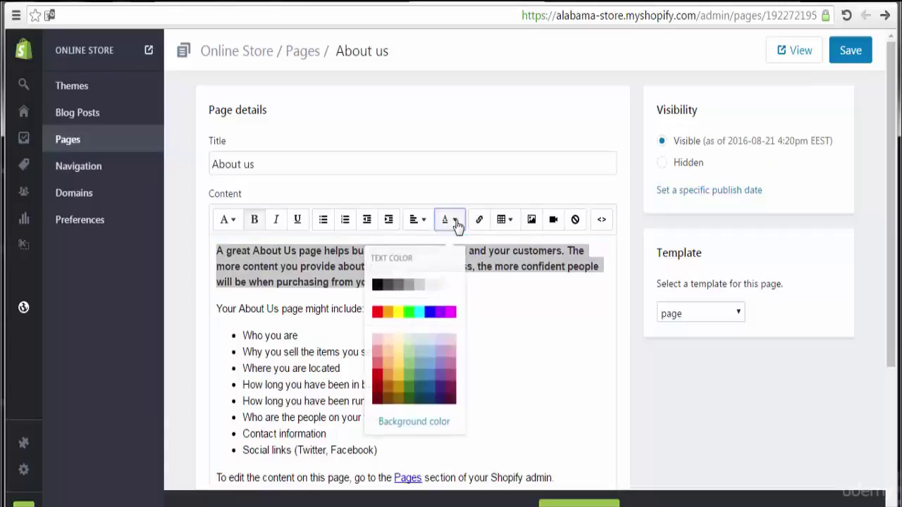
left_click(398, 313)
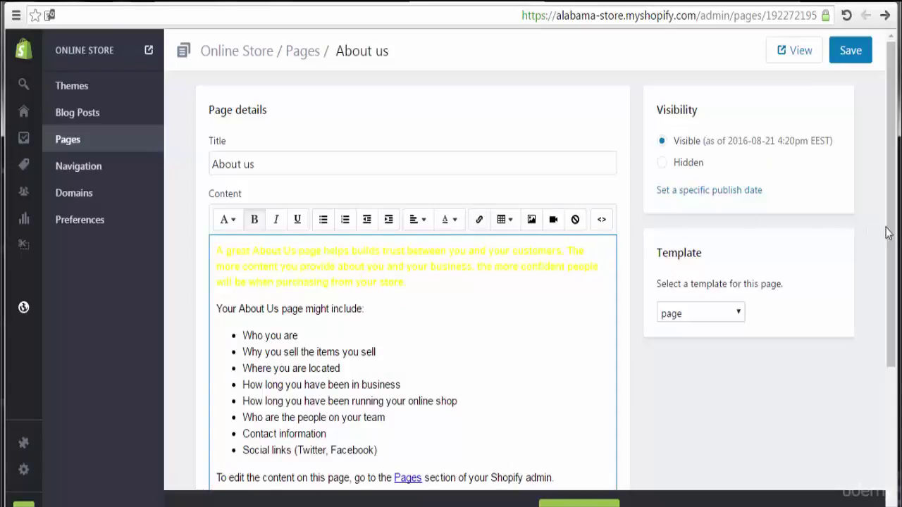
Step: Look through the available page templates and switch the page's visibility to Hidden and back to Visible
left_click_drag(885, 227, 899, 299)
scroll(899, 300, "up", 3)
left_click(742, 318)
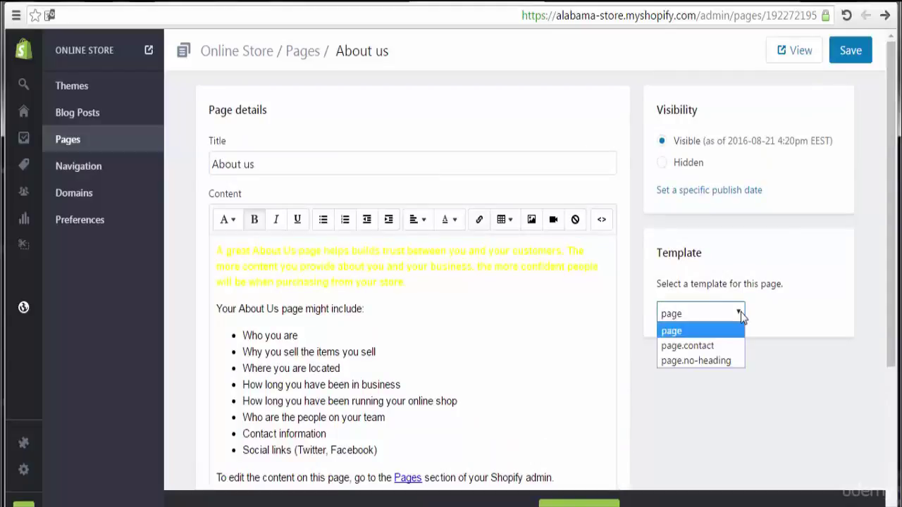
left_click(768, 314)
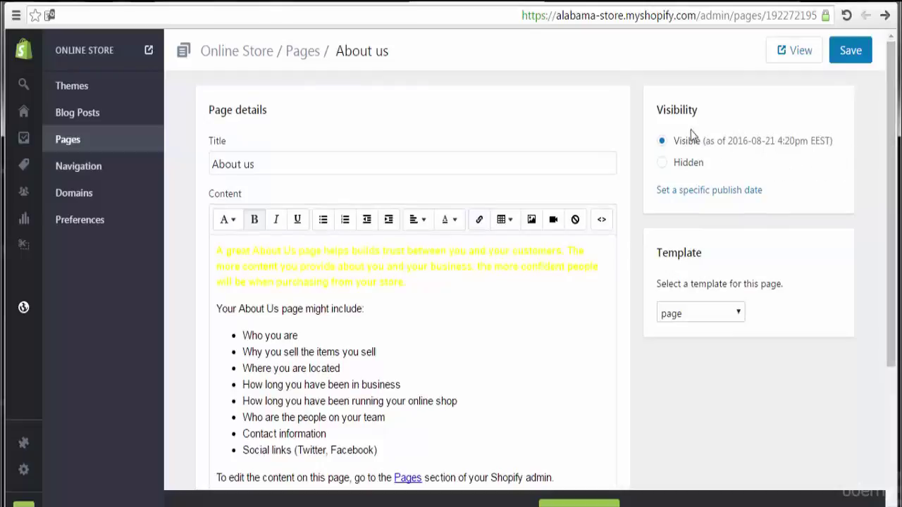
left_click(665, 165)
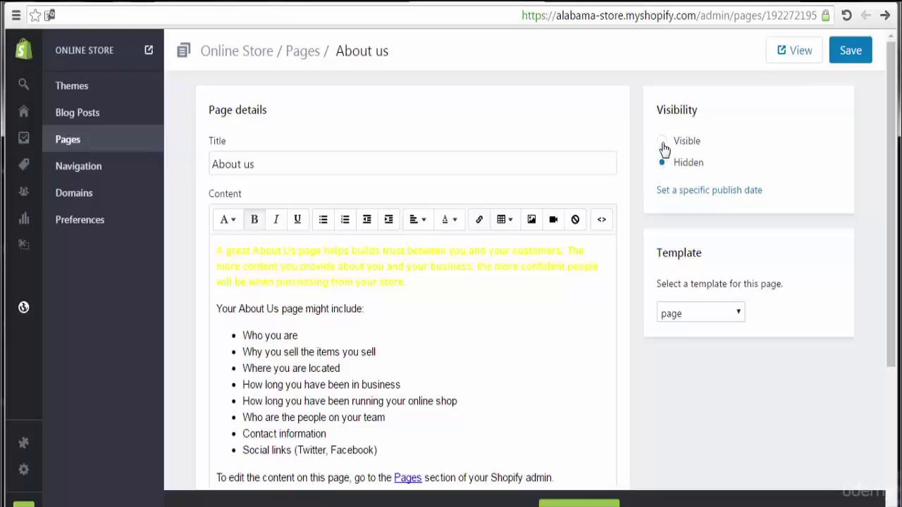
left_click(663, 143)
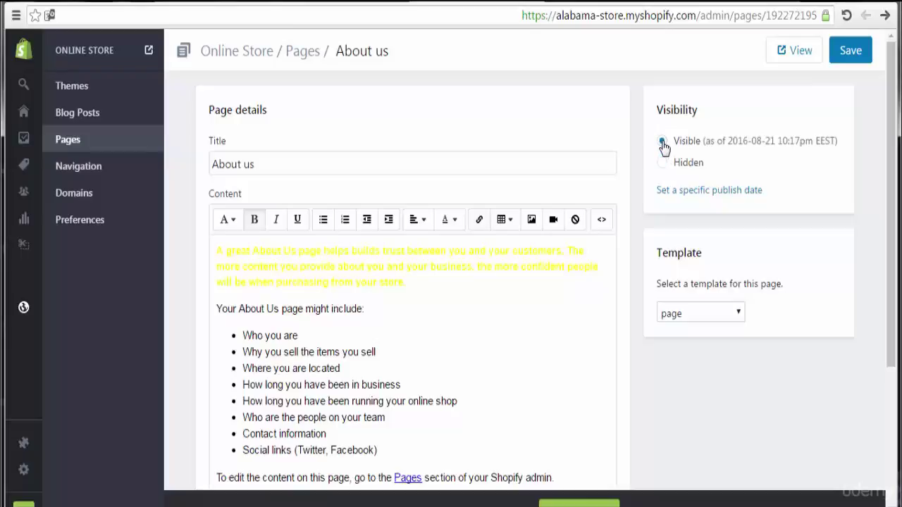
Step: Change the opening paragraph's text colour to dark red and save the About us page
double_click(360, 282)
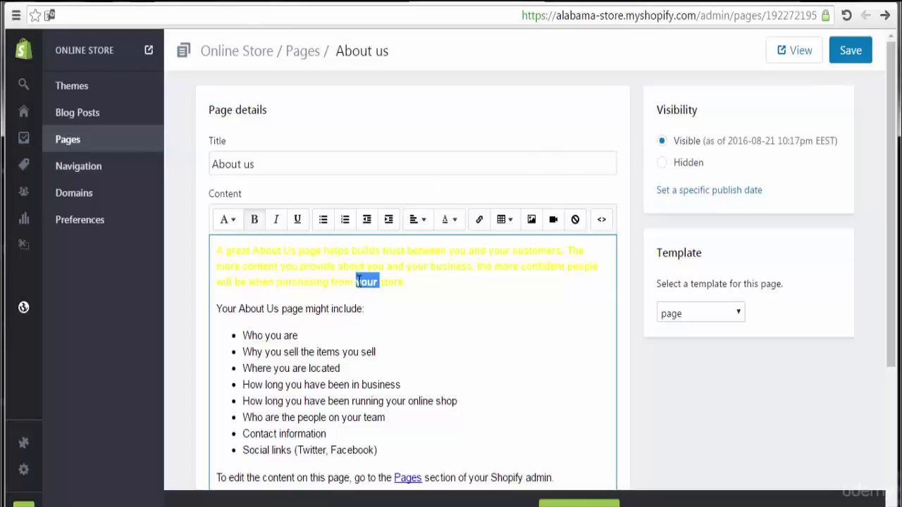
triple_click(359, 281)
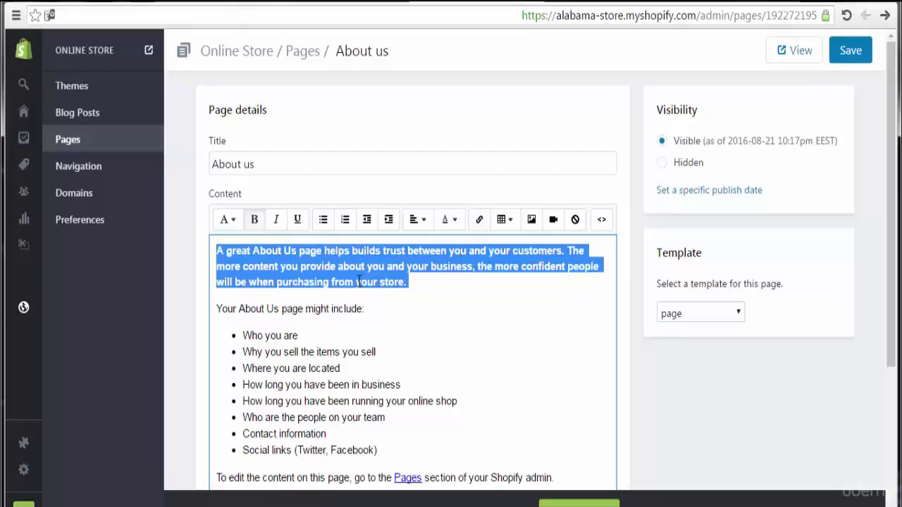
left_click(454, 222)
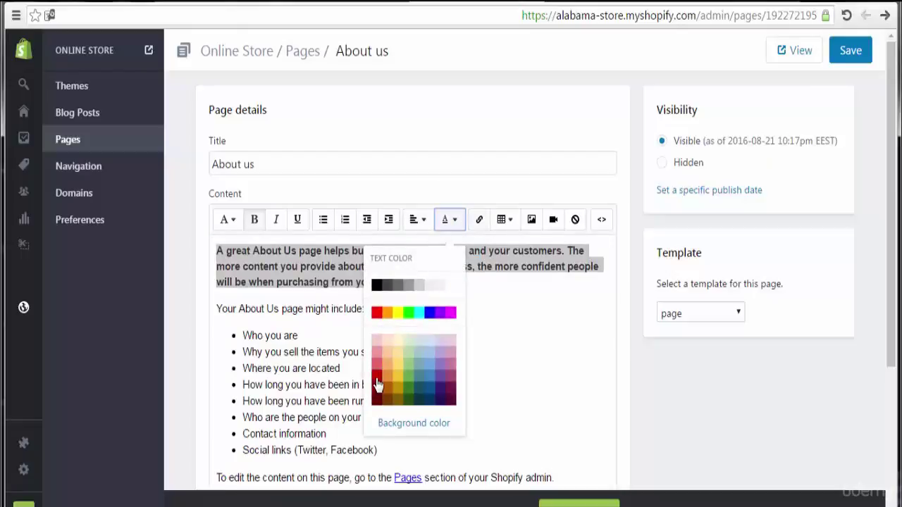
left_click(377, 382)
left_click(427, 271)
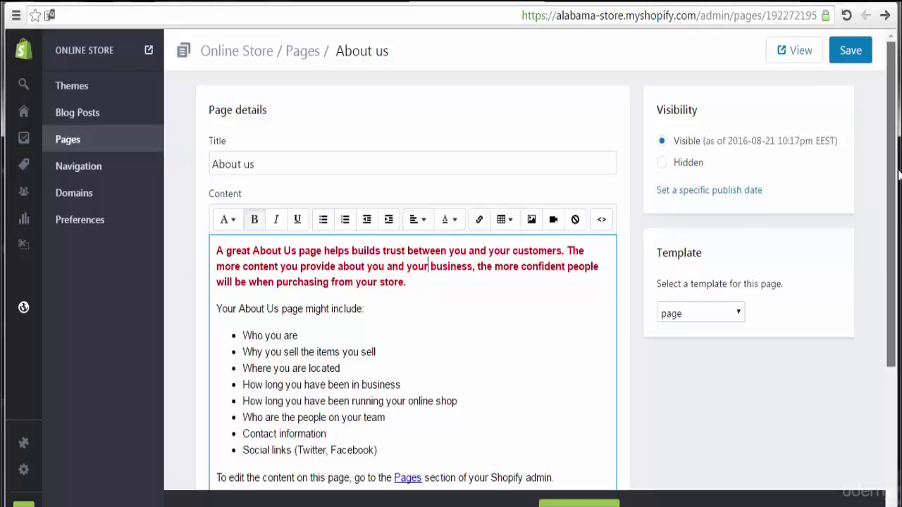
left_click(859, 57)
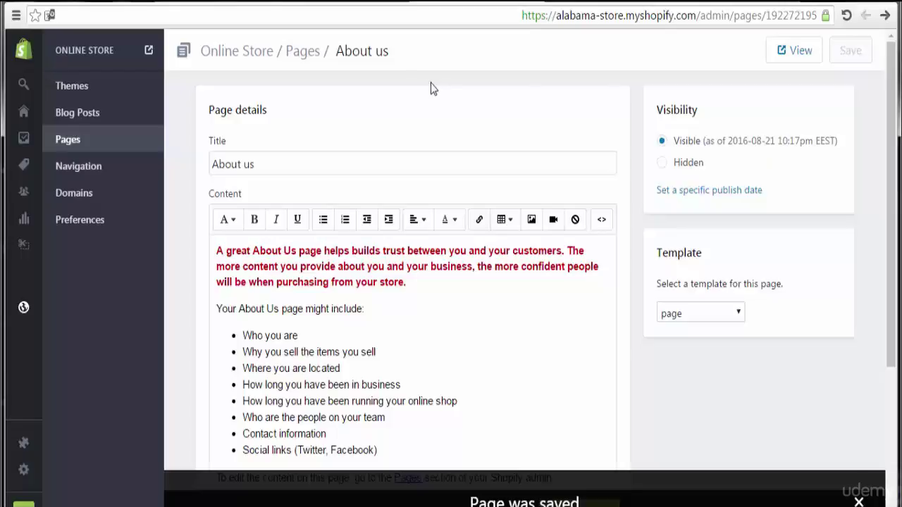
Step: Return to the list of all pages and check which bulk actions are offered for the Home page
left_click(306, 54)
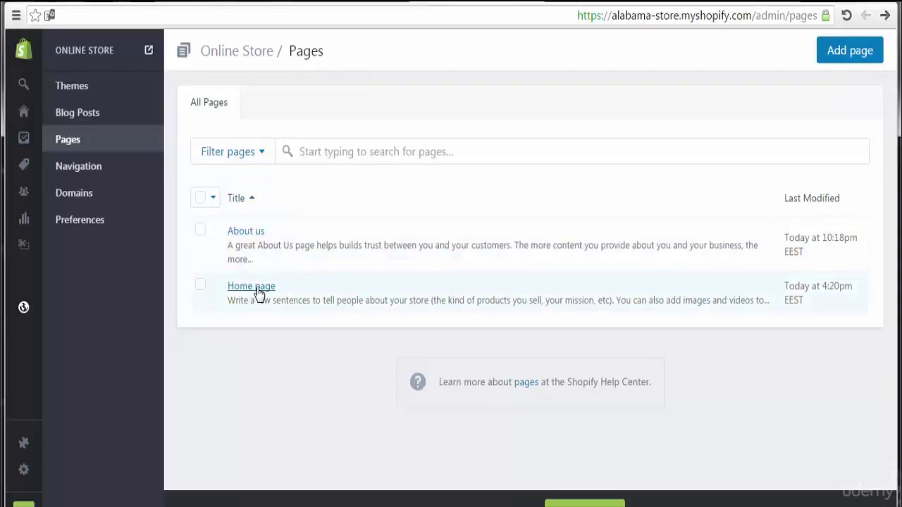
left_click(200, 286)
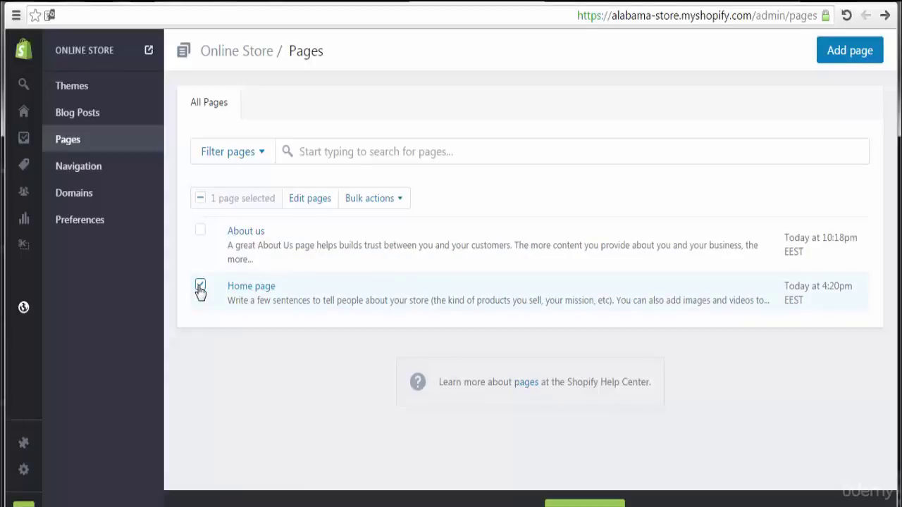
left_click(388, 201)
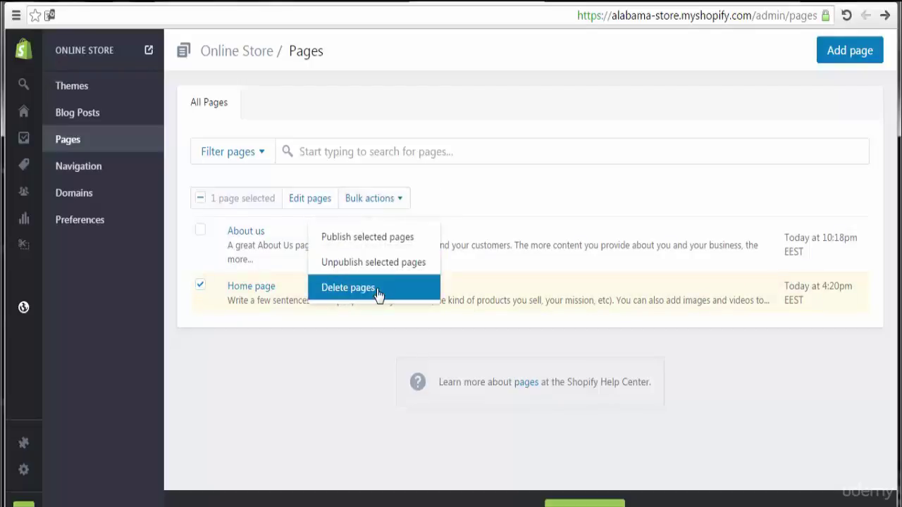
left_click(465, 177)
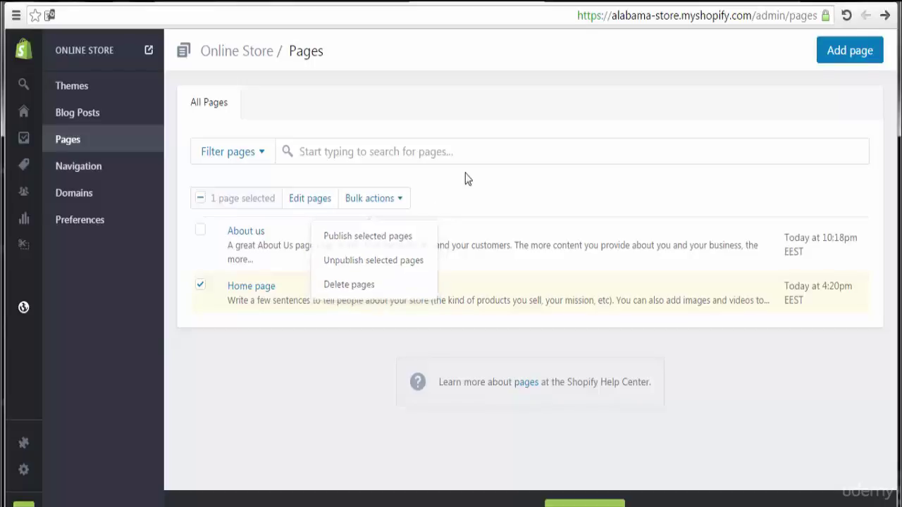
left_click(200, 286)
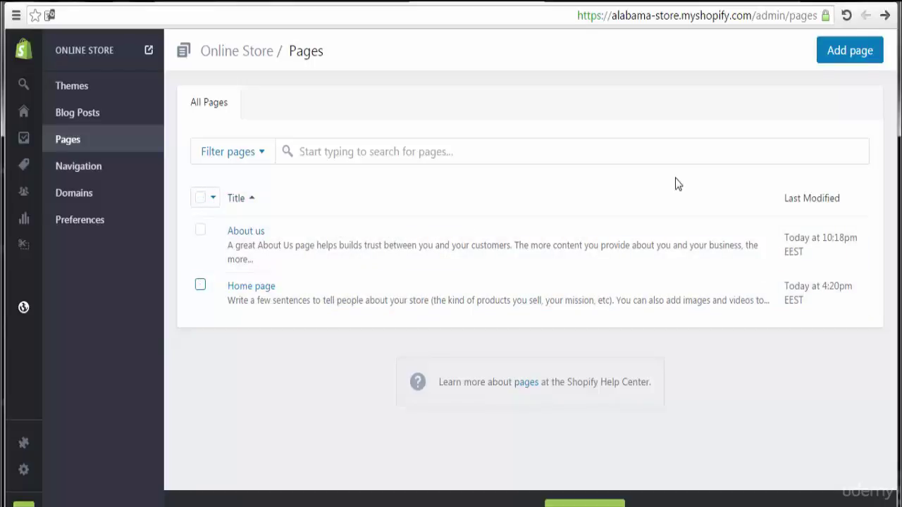
Step: Start a new store page with the title "Terms & Conditions"
left_click(851, 62)
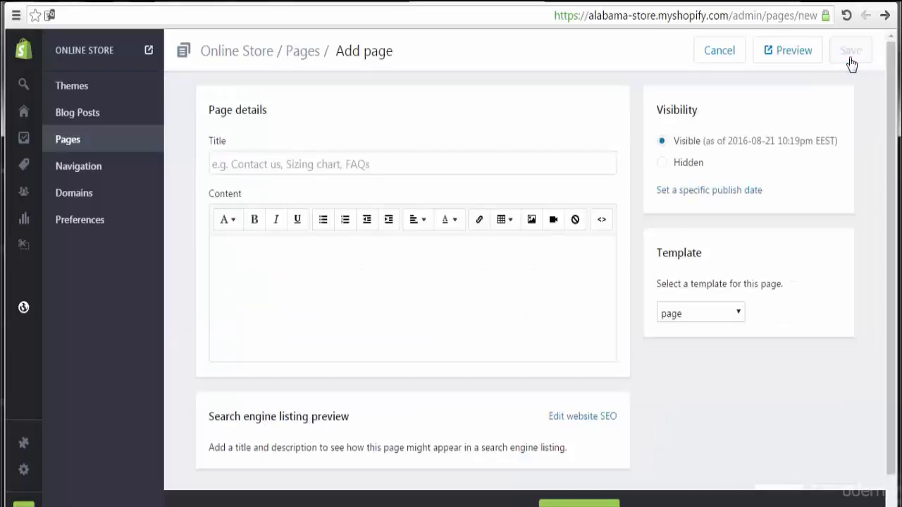
left_click(414, 165)
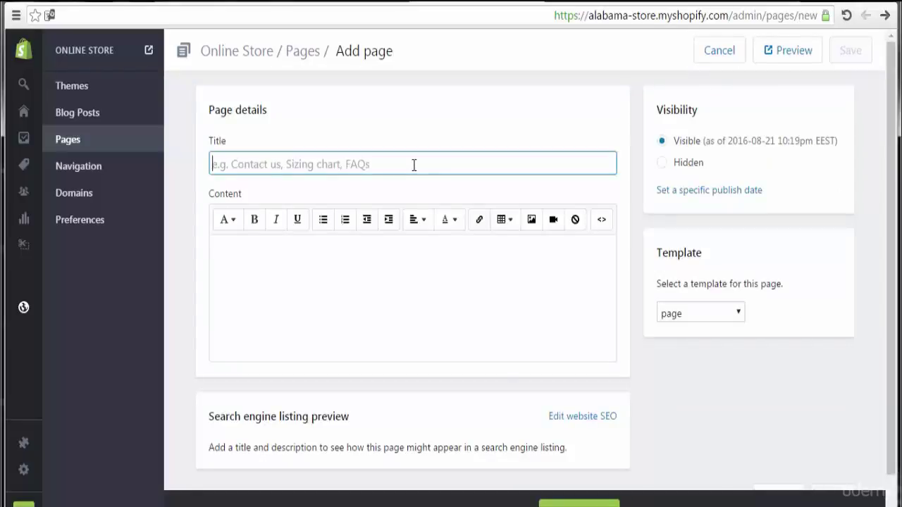
type("Terms")
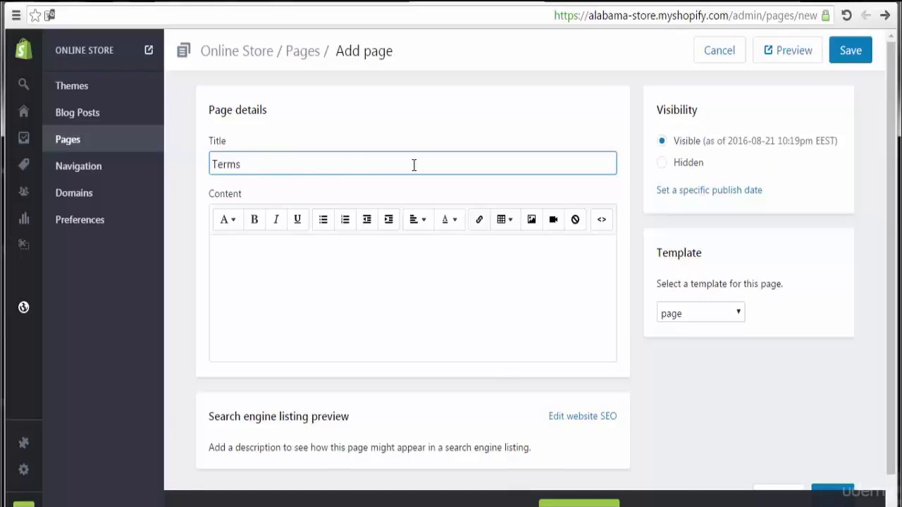
type(" & Conditions")
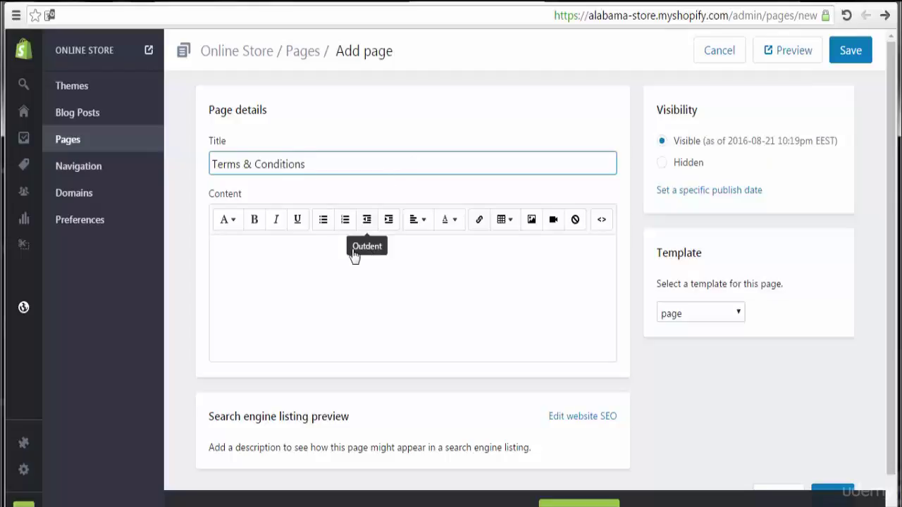
Step: Write the page content "welcome to terms and conditions of Alabama Store to be able to know everything about Selling Products"
left_click(336, 252)
type("we")
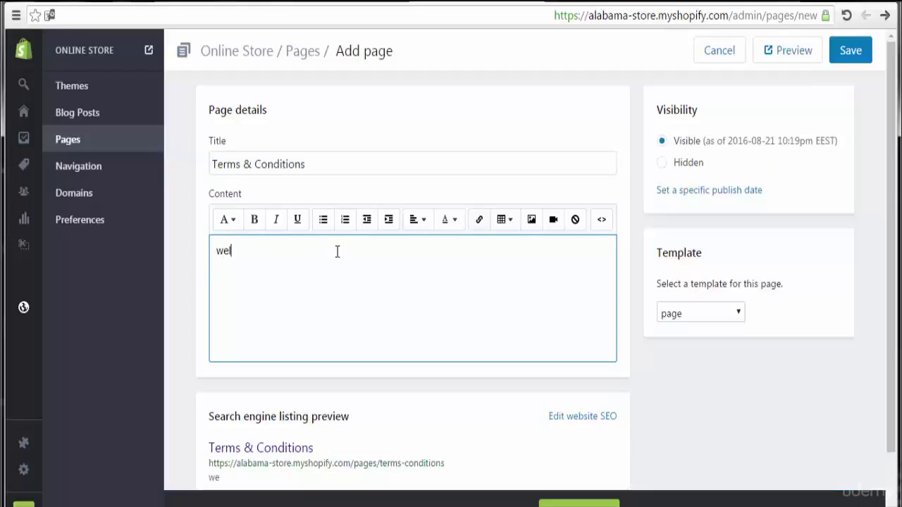
type("lcome to terms")
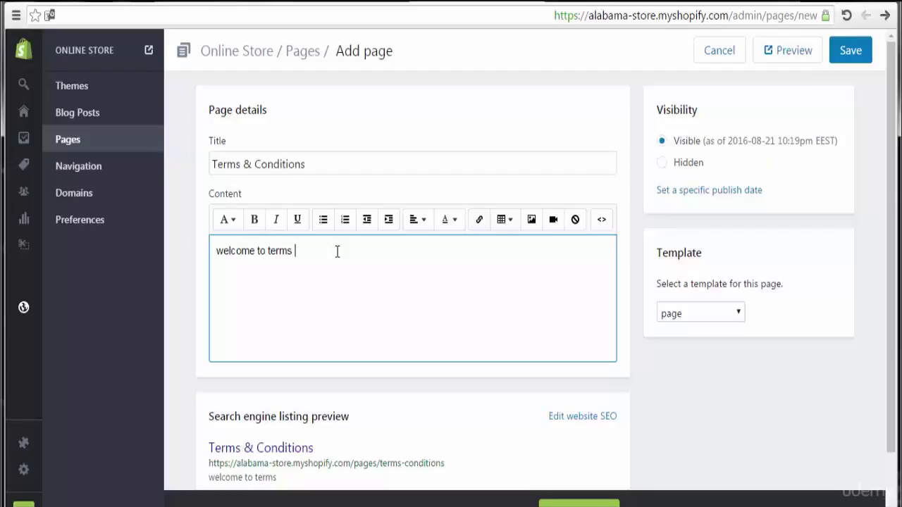
type(" and condi")
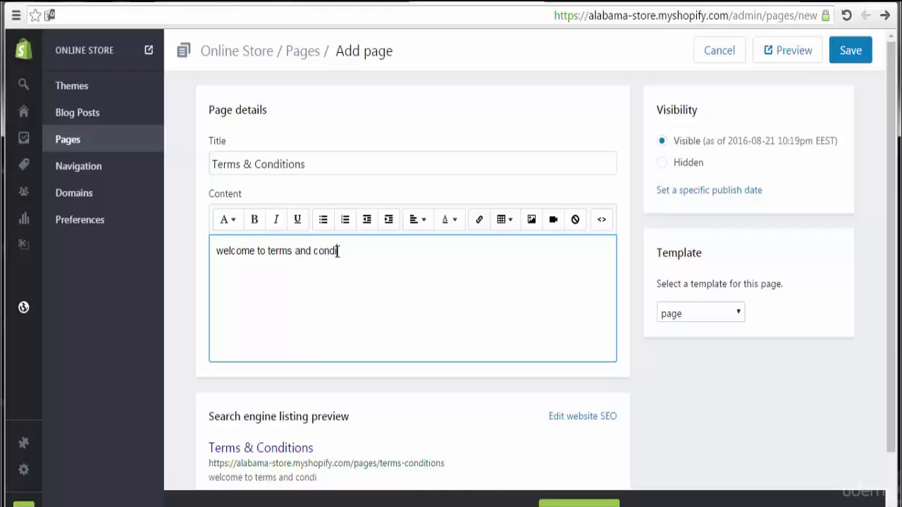
type("tions of A")
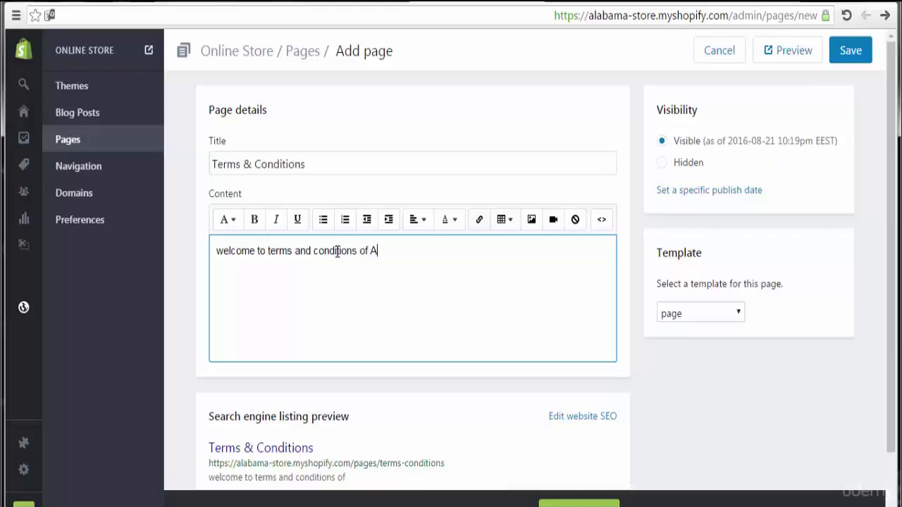
type("la")
type("ama ")
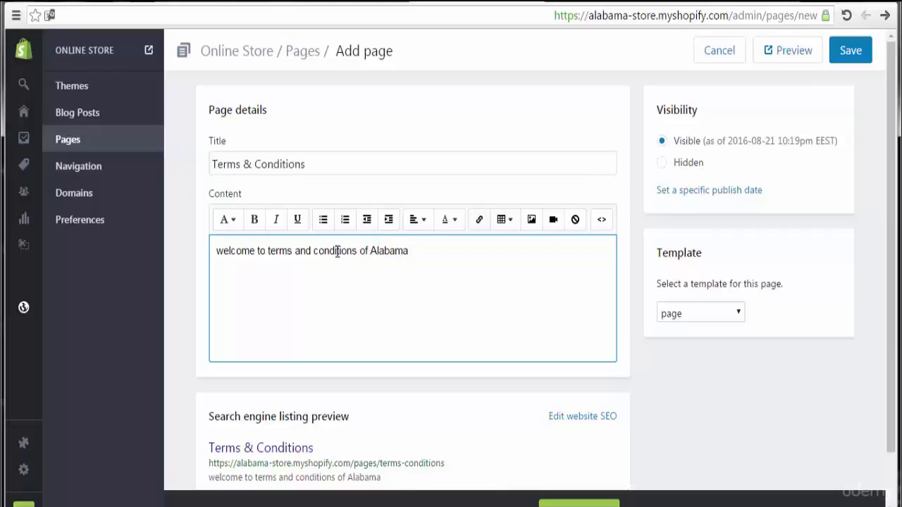
type("Store")
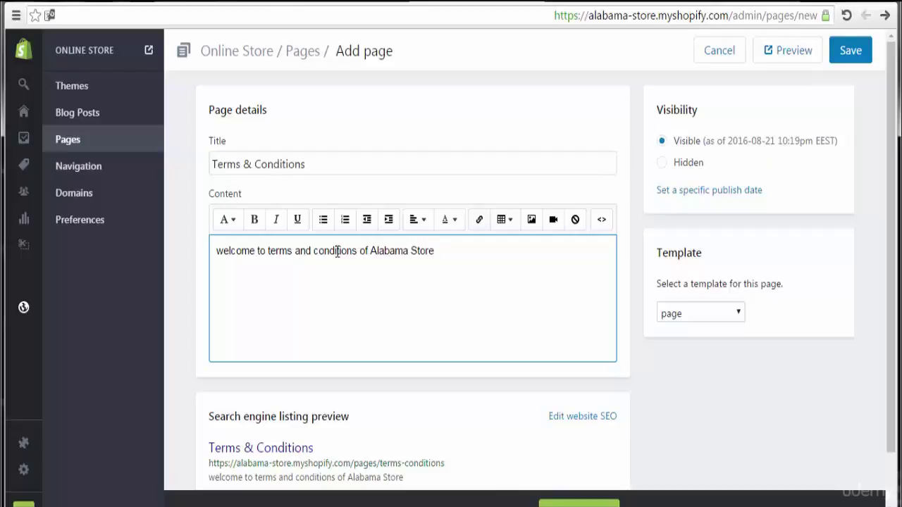
type(" to be able ")
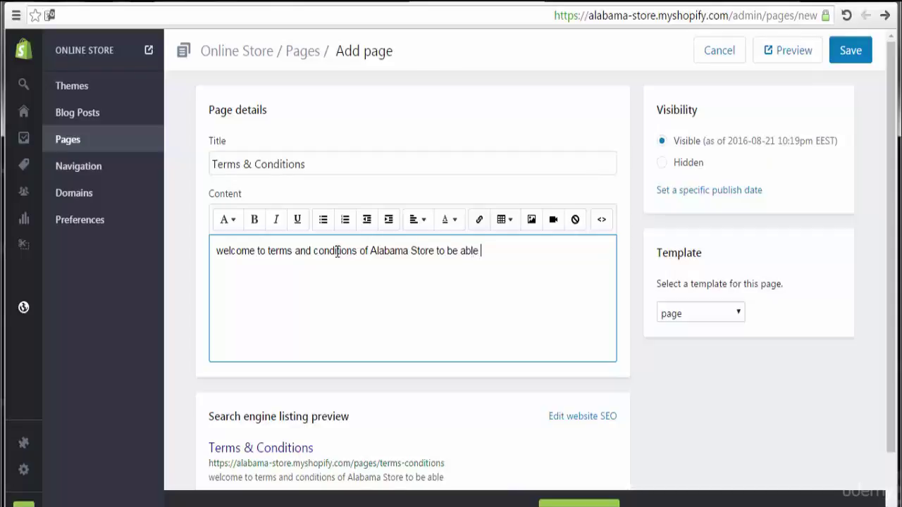
type("to know ever")
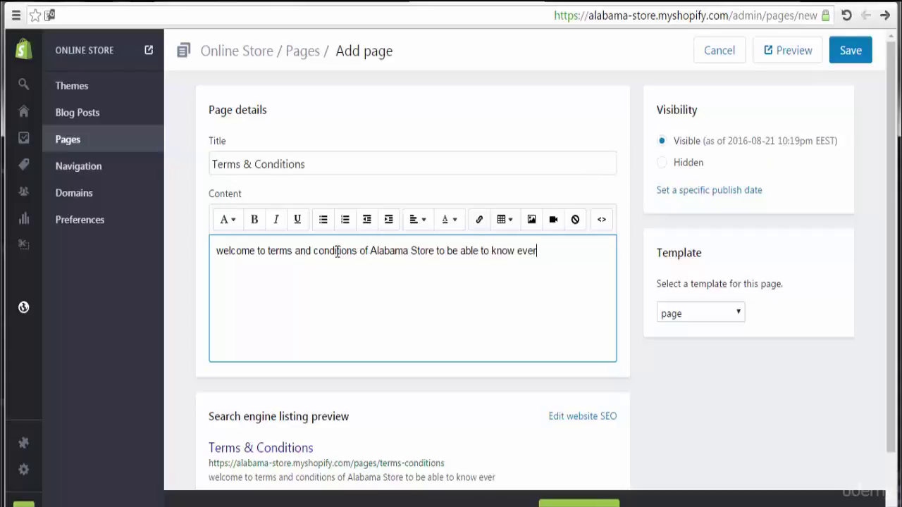
type("ything about ")
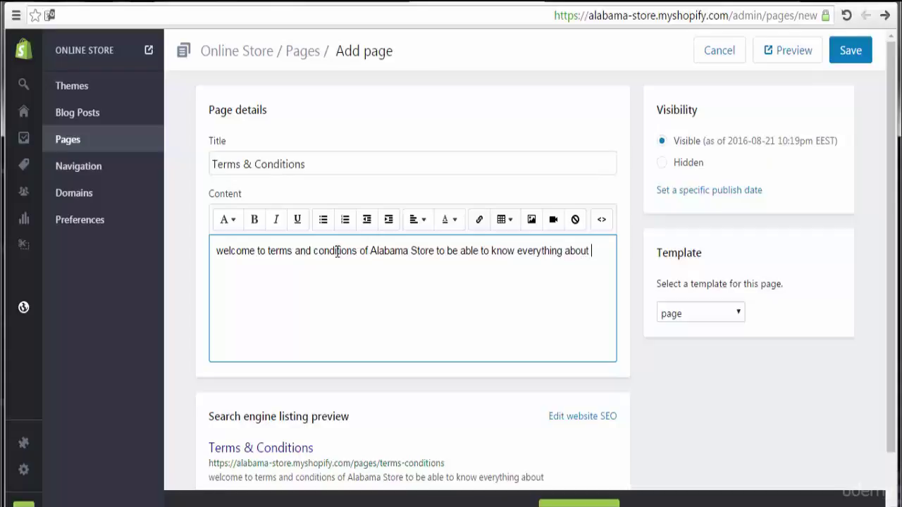
type("Selliong")
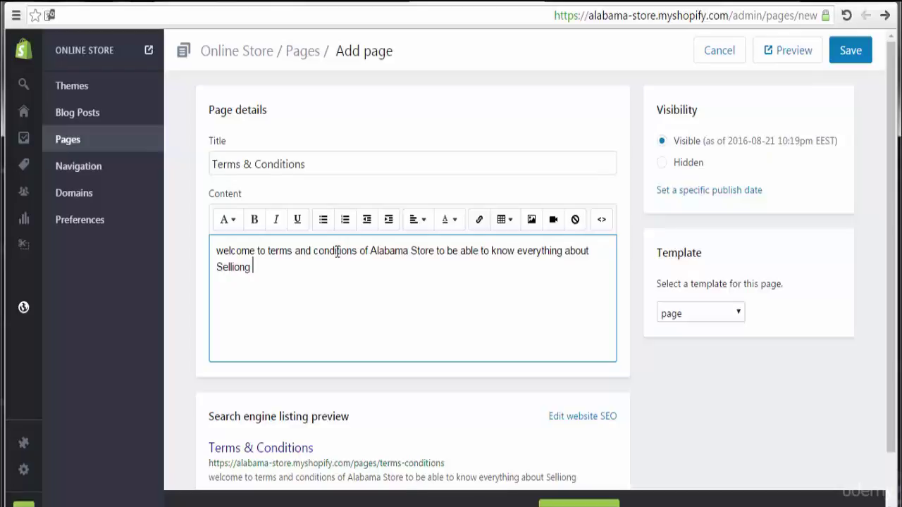
key("Left")
key("Left")
key("Left")
key("BackSpace")
key("Right")
key("Right")
type("Products")
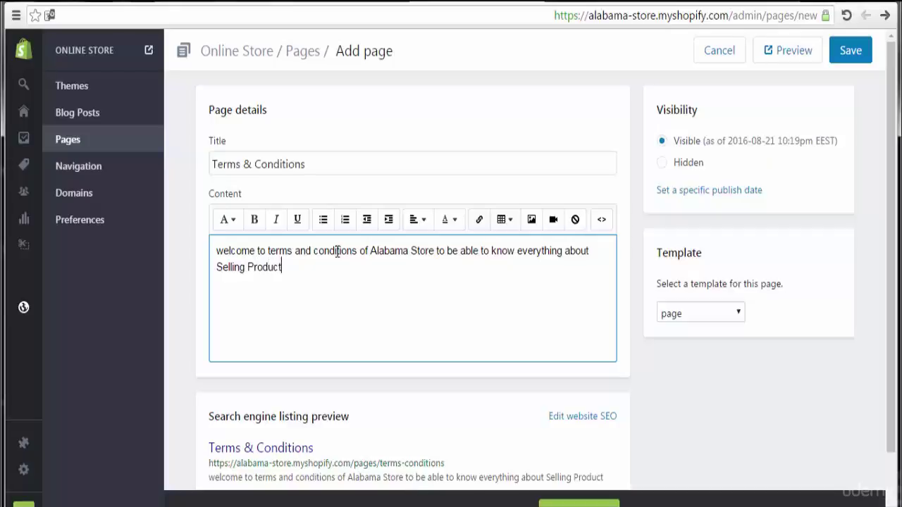
Step: Copy the content paragraph and repeat it below itself so the page holds six identical paragraphs
triple_click(285, 270)
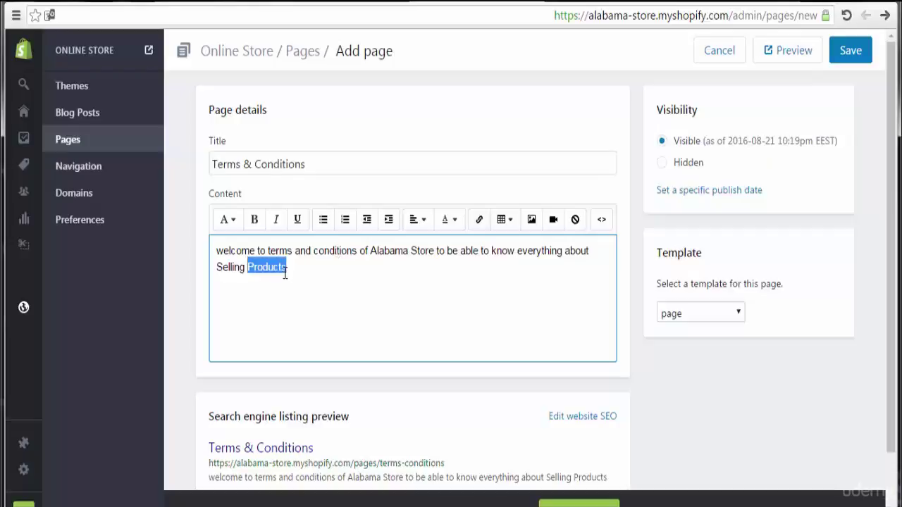
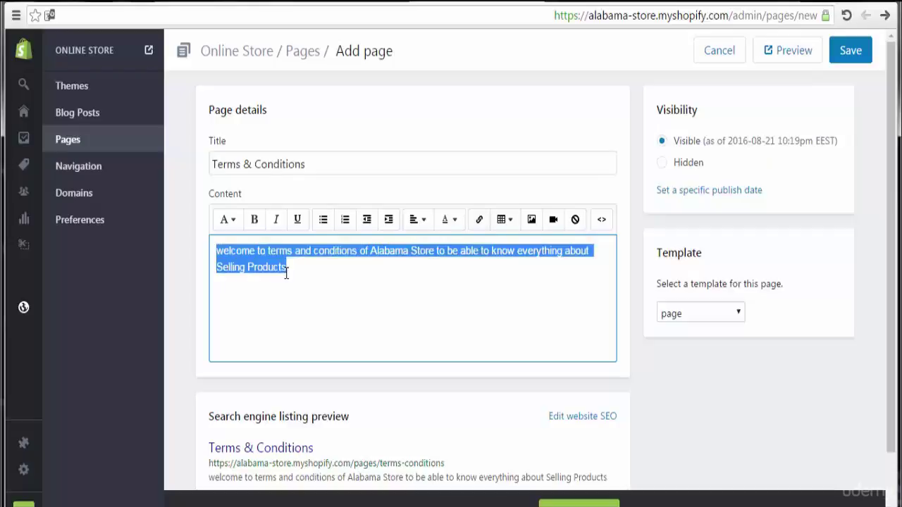
key("Return")
type("welcome to terms and conditions of Alabama Store to be able to know everything about Selling Products")
key("Return")
type("welcome to terms and conditions of Alabama Store to be able to know everything about Selling Products")
key("Return")
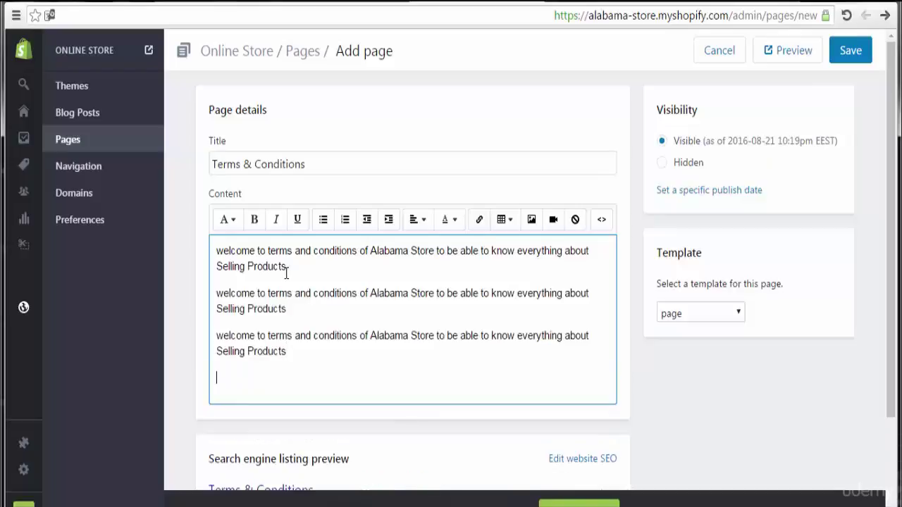
type("welcome to terms and conditions of Alabama Store to be able to know everything about Selling Products")
key("Return")
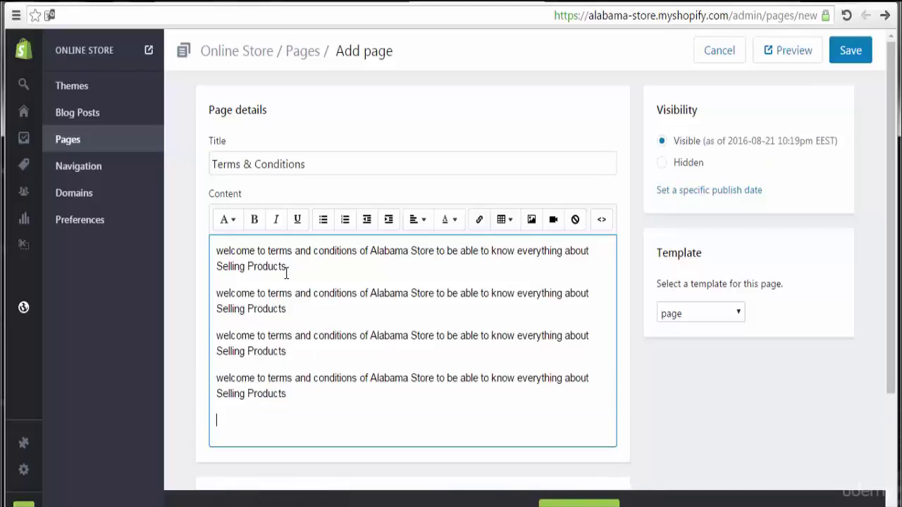
type("welcome to terms and conditions of Alabama Store to be able to know everything about Selling Products")
key("Return")
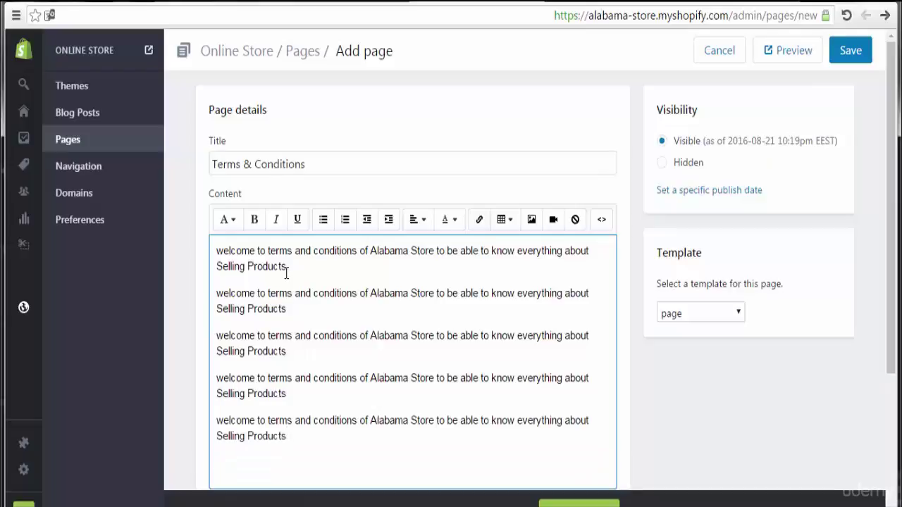
type("welcome to terms and conditions of Alabama Store to be able to know everything about Selling Products")
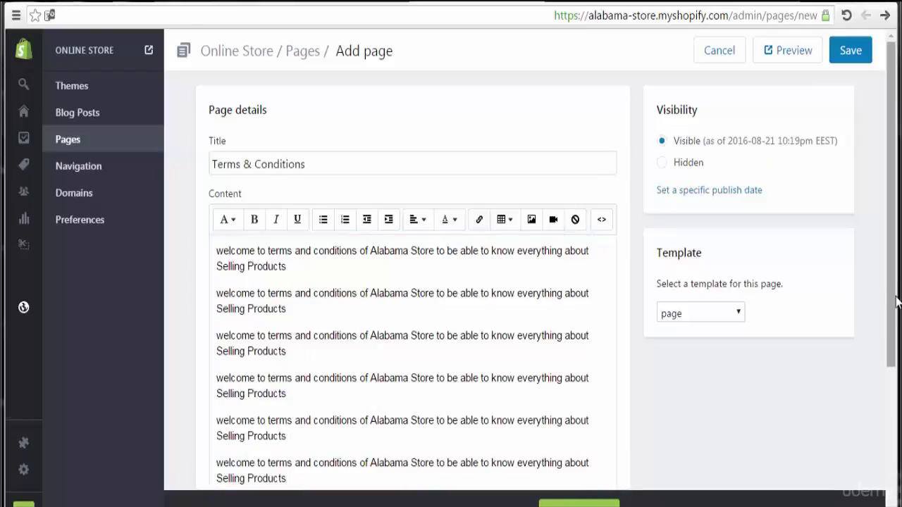
left_click_drag(895, 360, 896, 266)
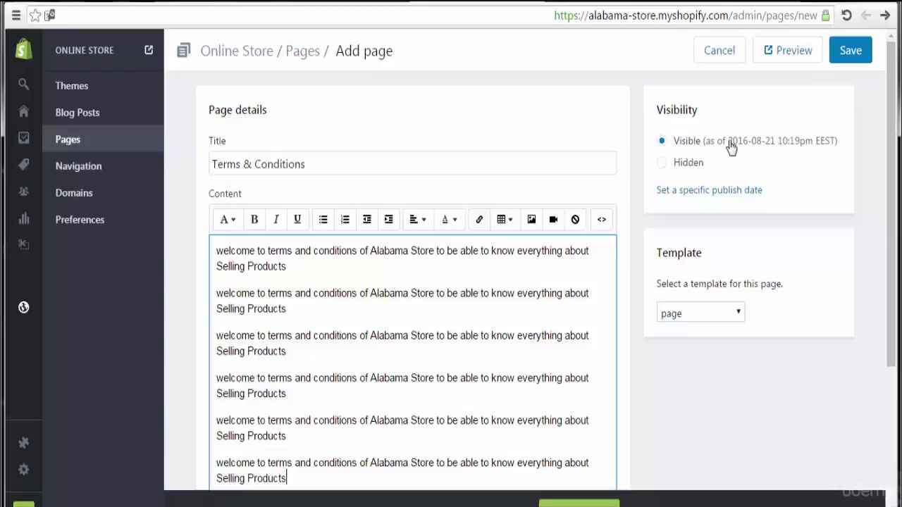
Step: Switch the page's visibility to Hidden and back to Visible, and save the Terms & Conditions page
left_click(664, 166)
left_click(662, 145)
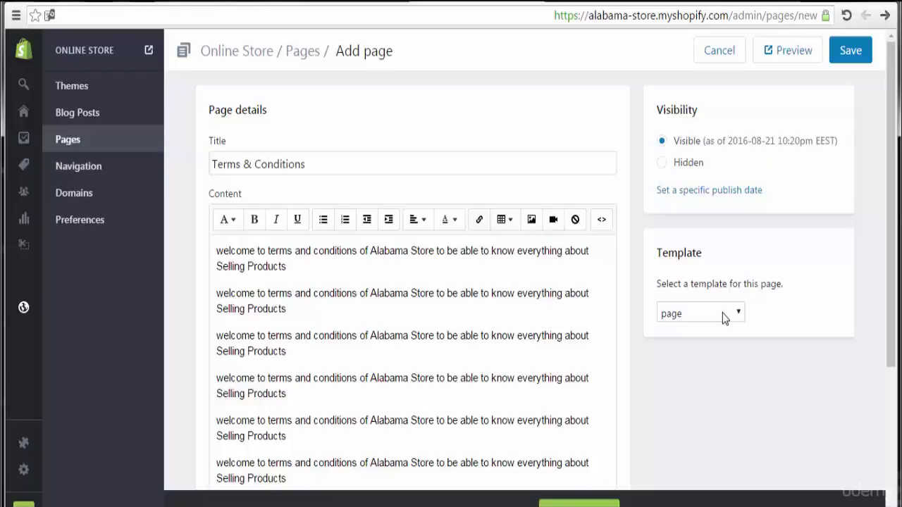
left_click_drag(891, 252, 898, 201)
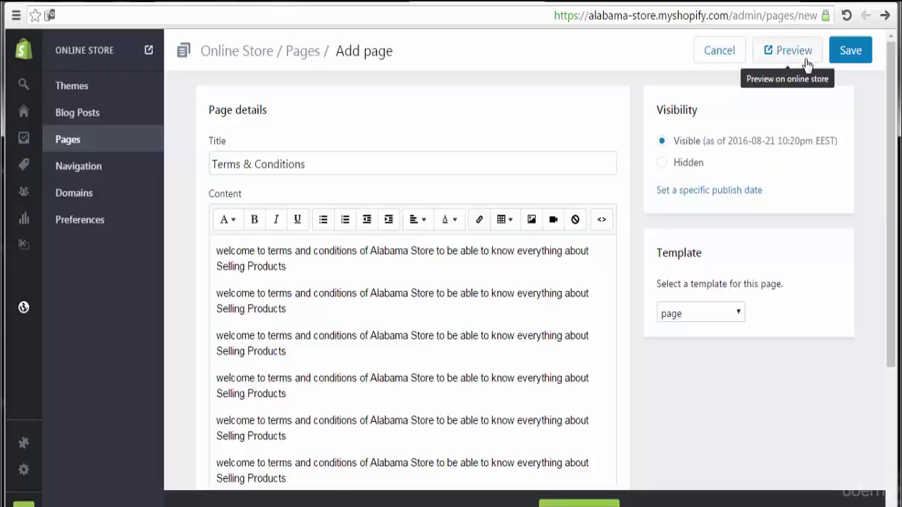
left_click(849, 62)
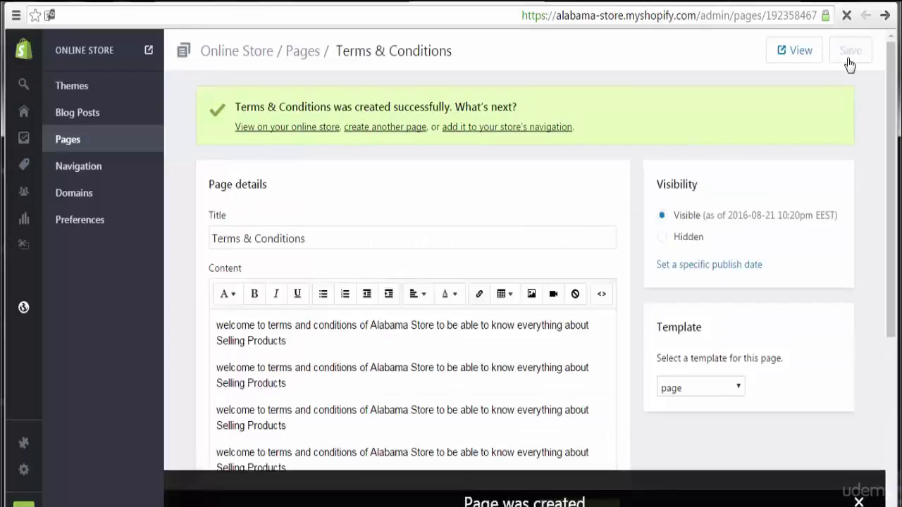
Step: View the saved Terms & Conditions page on the online store and return to the admin list of all pages
left_click(799, 54)
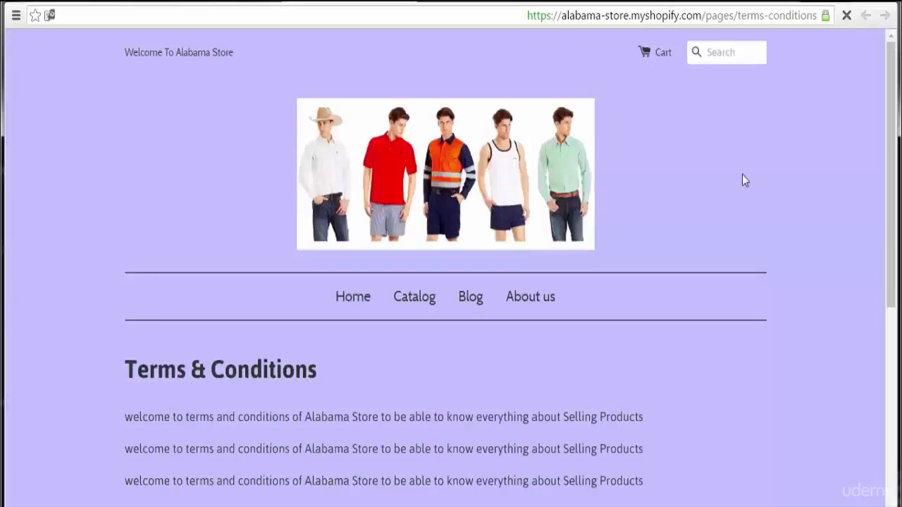
left_click_drag(892, 141, 898, 117)
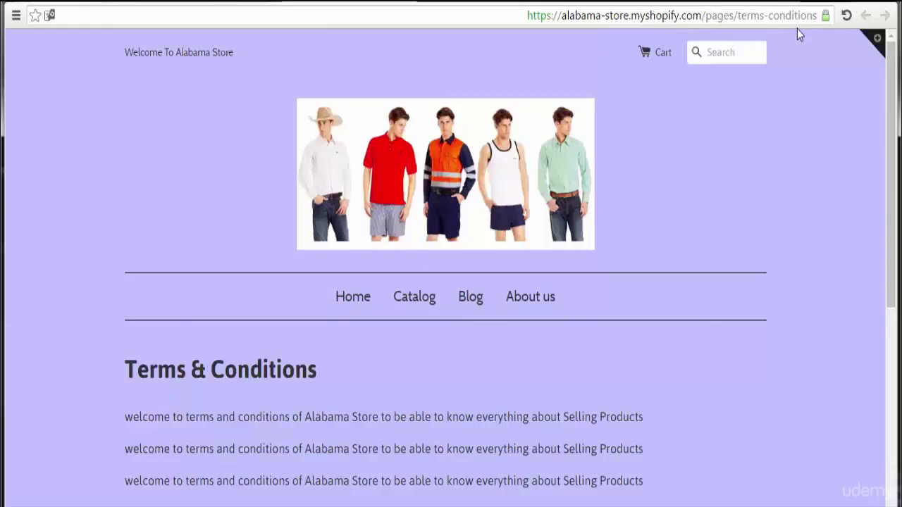
left_click(296, 3)
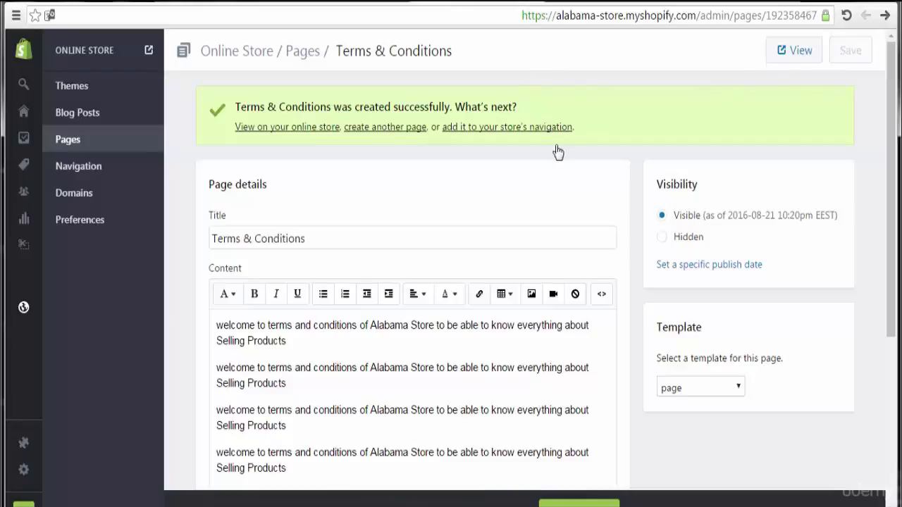
left_click(309, 58)
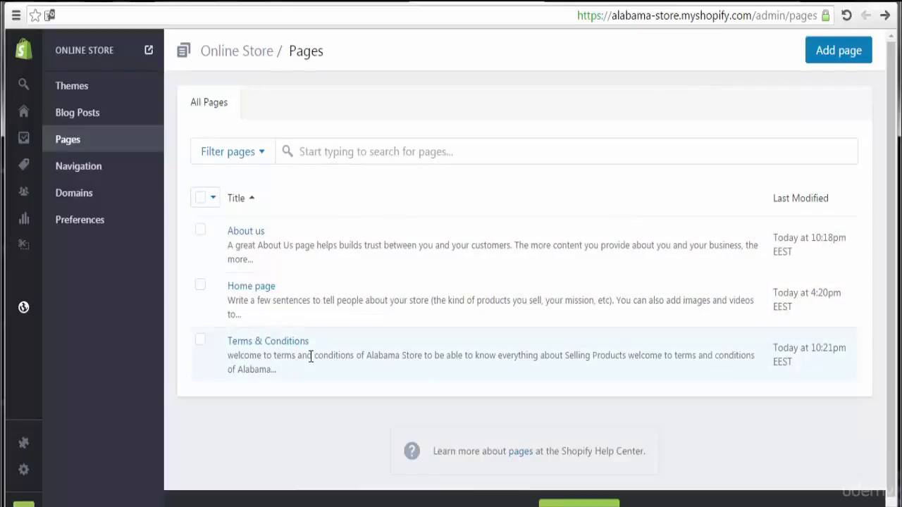
Step: Start another new store page with the title "Privacy Policy"
left_click(829, 56)
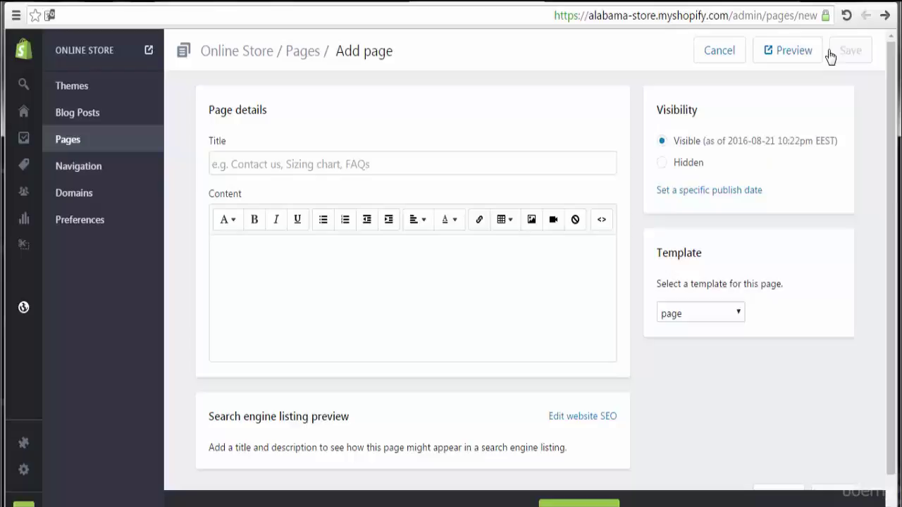
left_click(348, 172)
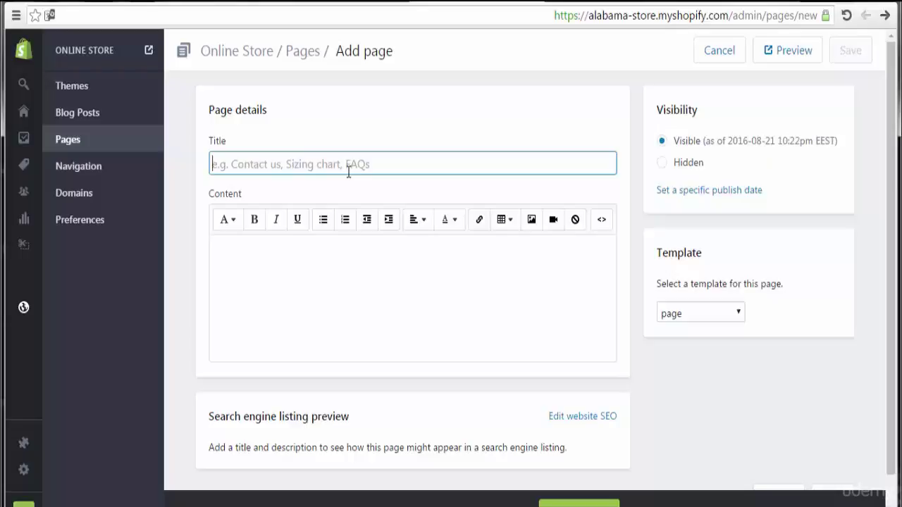
type("Pr")
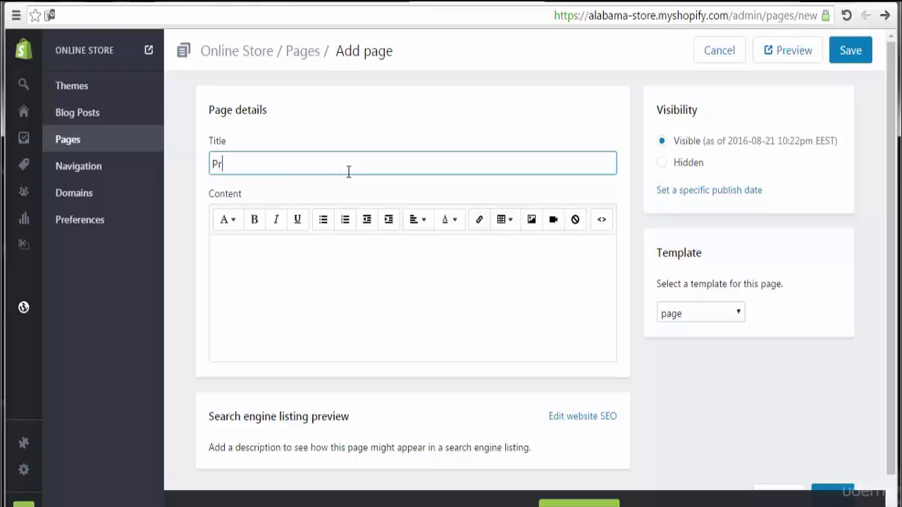
type("ivacy P")
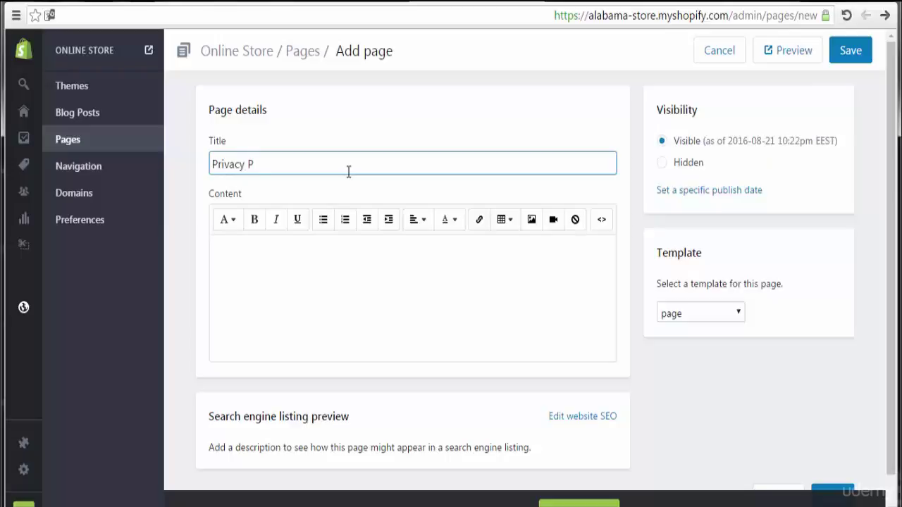
type("olicy")
Step: Paste the copied welcome sentence five times in a row into the Privacy Policy page's content
left_click(310, 260)
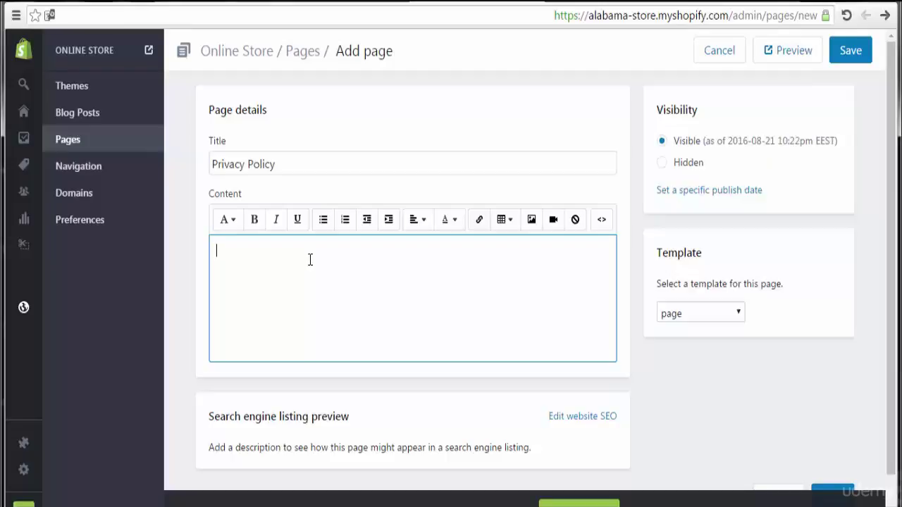
type("welcome to terms and conditions of Alabama Store to be able to know everything about Selling Products")
type("welcome to terms and conditions of Alabama Store to be able to know everything about Selling Products")
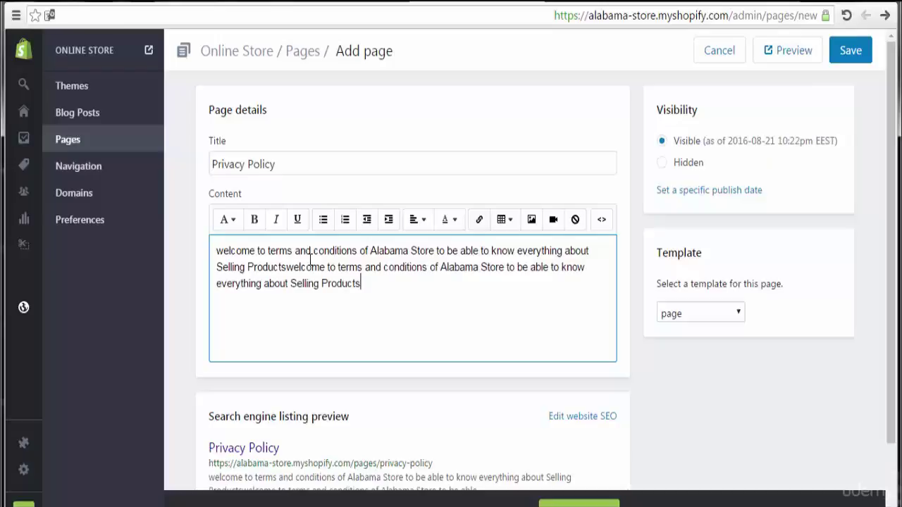
key("ctrl+v")
key("ctrl+v")
type("welcome to terms and conditions of Alabama Store to be able to know everything about Selling Products")
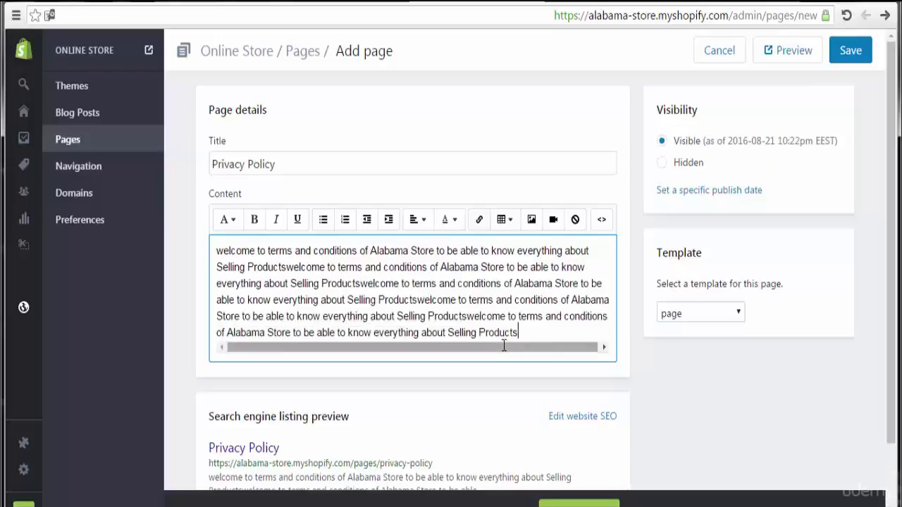
Step: Remove the run-together repeats from the content, leaving the sentence ending in "Selling Products" only once
left_click_drag(537, 331, 328, 266)
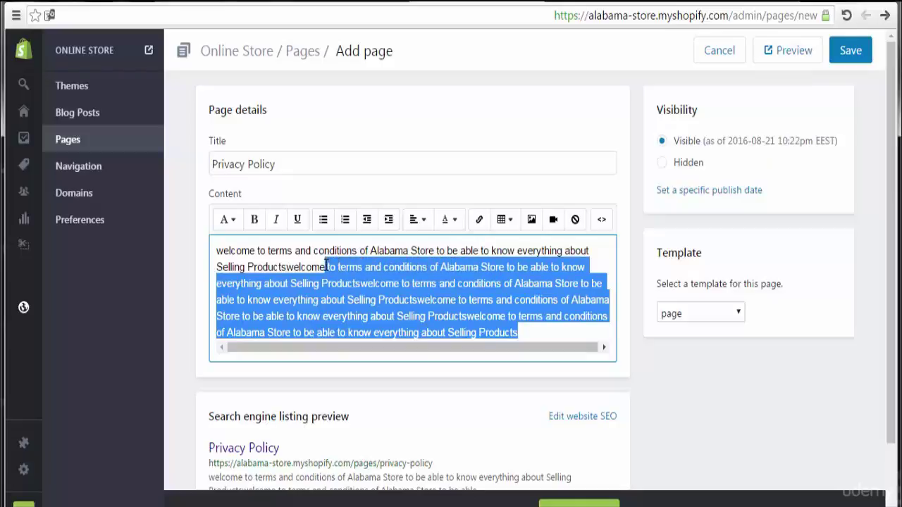
key("BackSpace")
double_click(307, 265)
triple_click(307, 262)
key("ctrl+c")
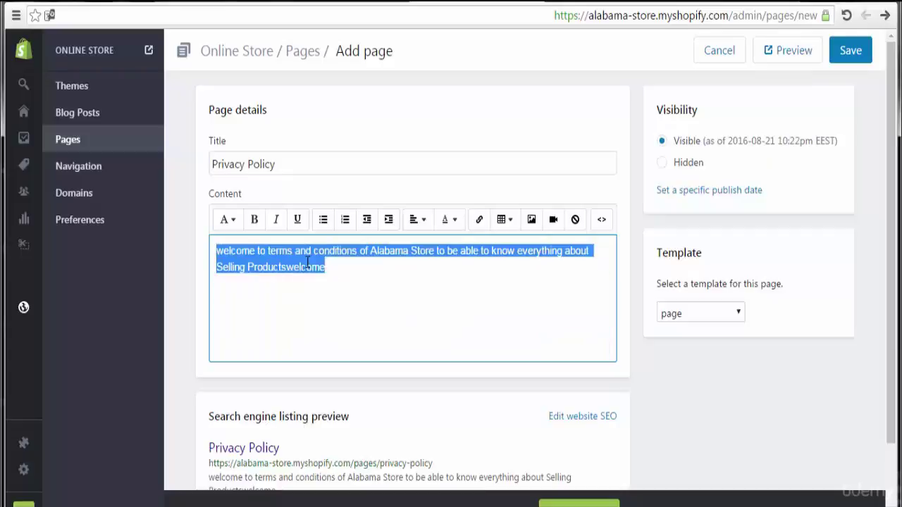
key("ctrl+z")
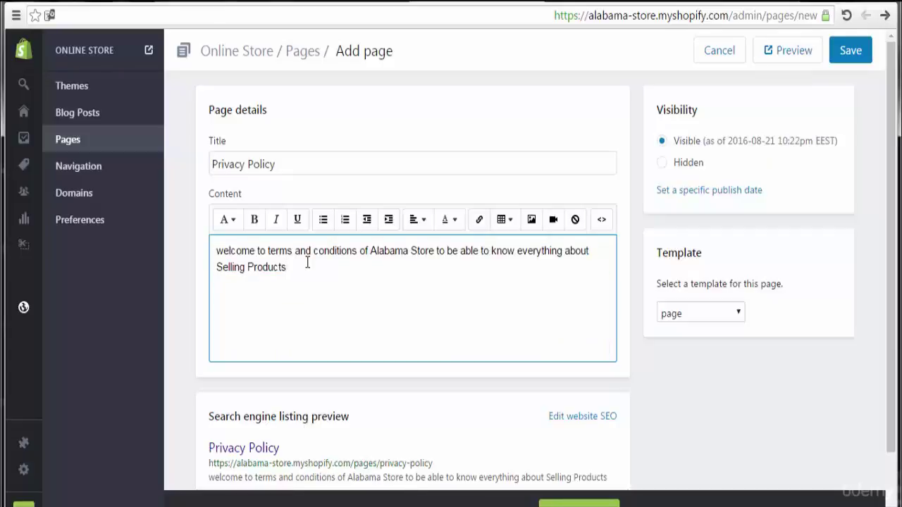
Step: Paste the copied welcome sentence three more times into the Privacy Policy content, each as its own paragraph
key("Return")
key("ctrl+v")
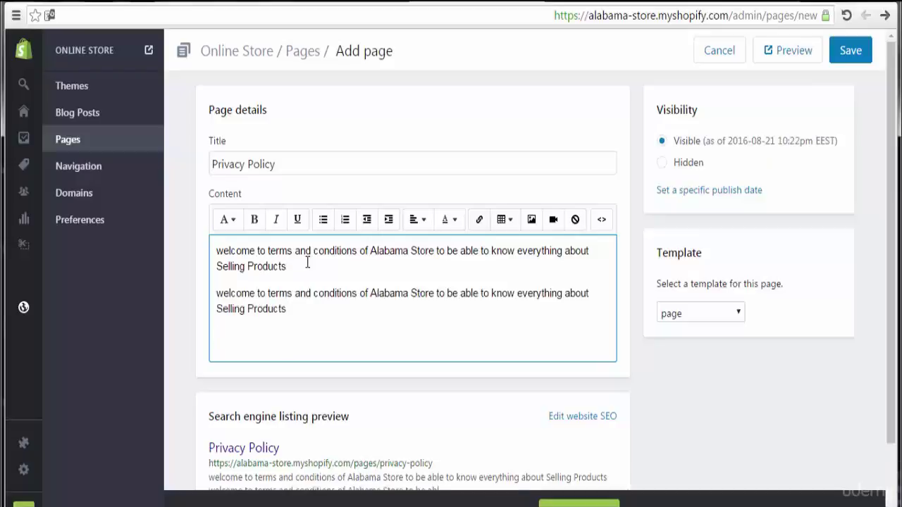
key("ctrl+v")
key("Return")
key("ctrl+v")
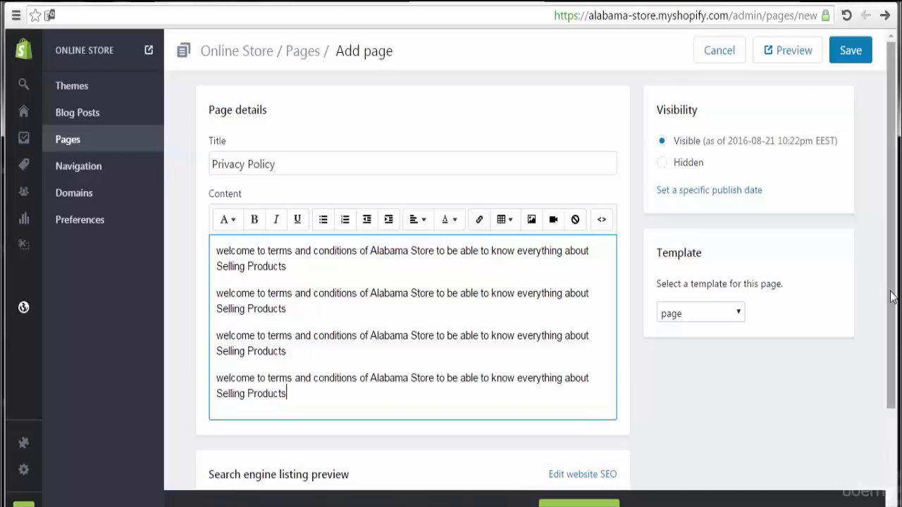
Step: Review the whole page form down to the search engine listing preview and save the Privacy Policy page
left_click_drag(891, 296, 891, 395)
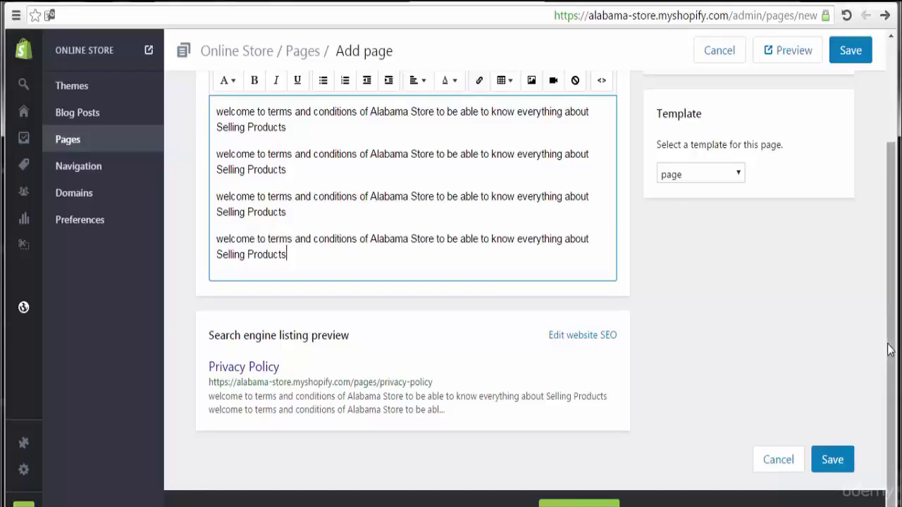
scroll(889, 347, "up", 2)
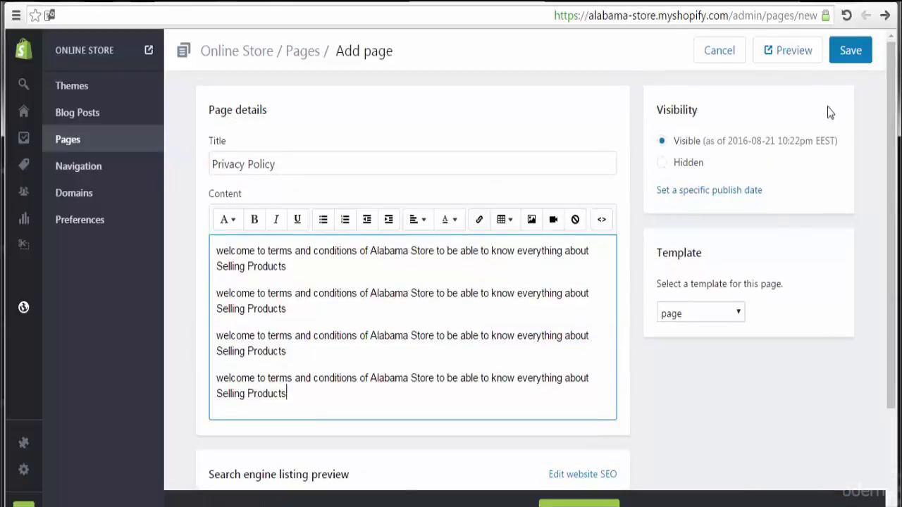
left_click(851, 59)
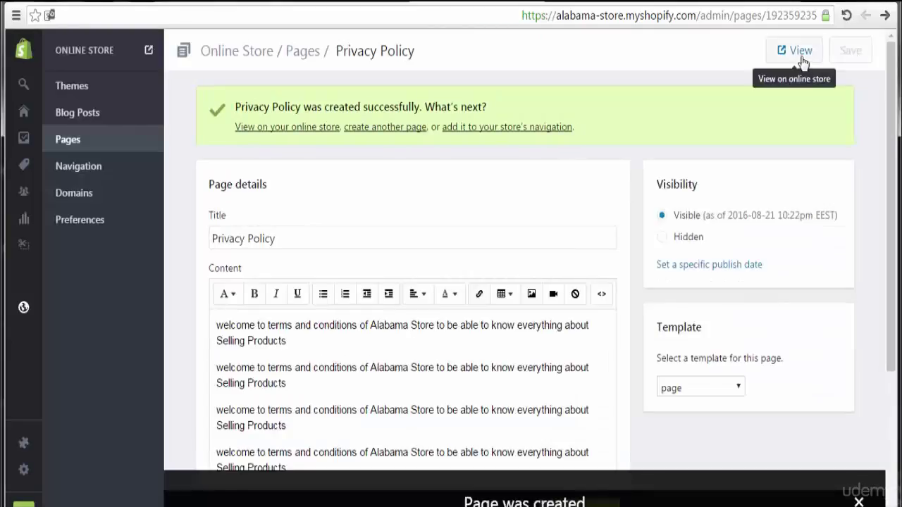
Step: View the saved Privacy Policy page on the online store and return to its admin page
left_click(799, 58)
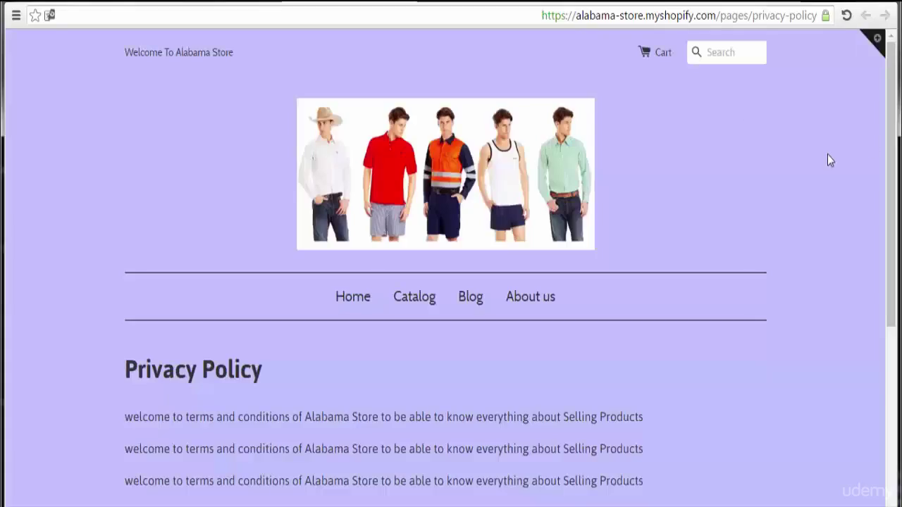
mouse_move(893, 143)
left_mouse_down()
mouse_move(893, 322)
mouse_move(897, 126)
left_mouse_up()
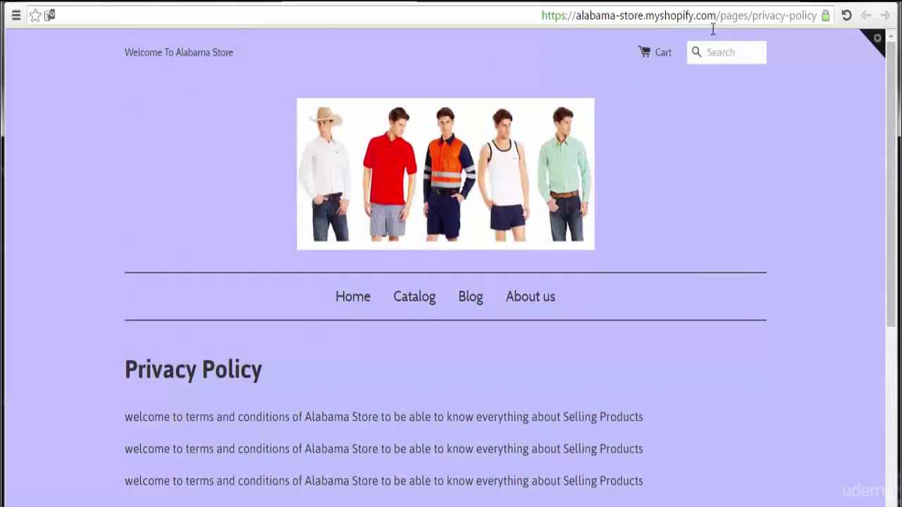
left_click(303, 2)
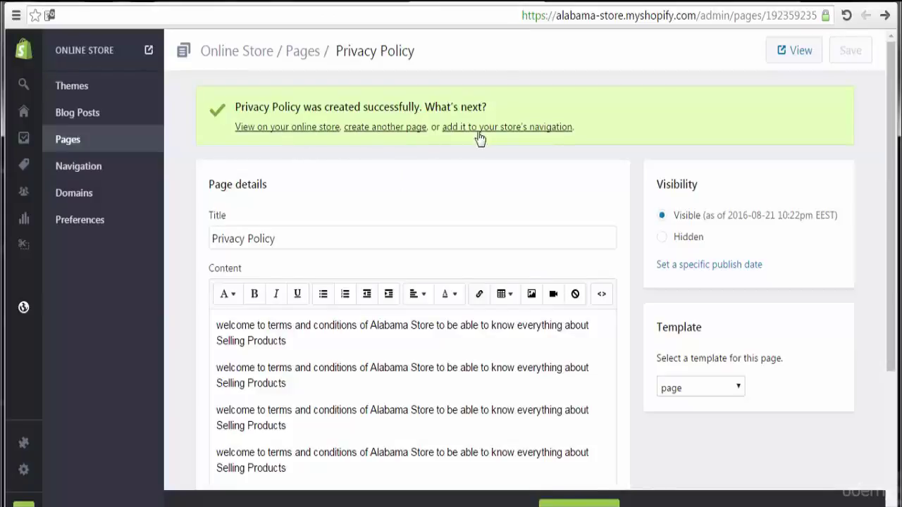
Step: Look at the store's footer and main navigation menus, and return to the admin list of pages
left_click(547, 131)
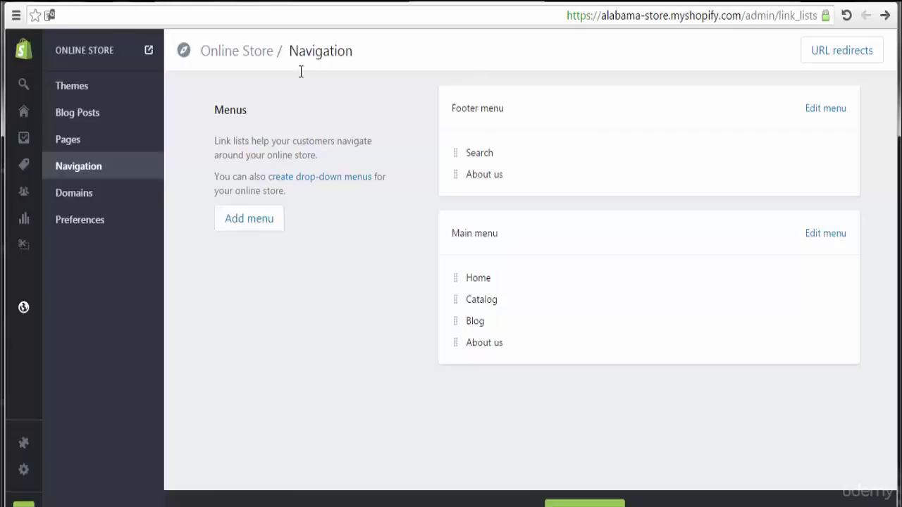
left_click(83, 150)
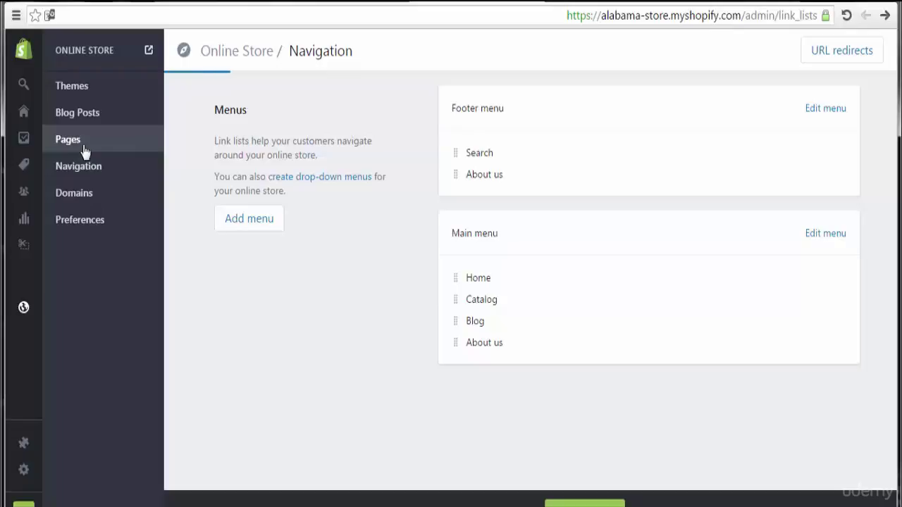